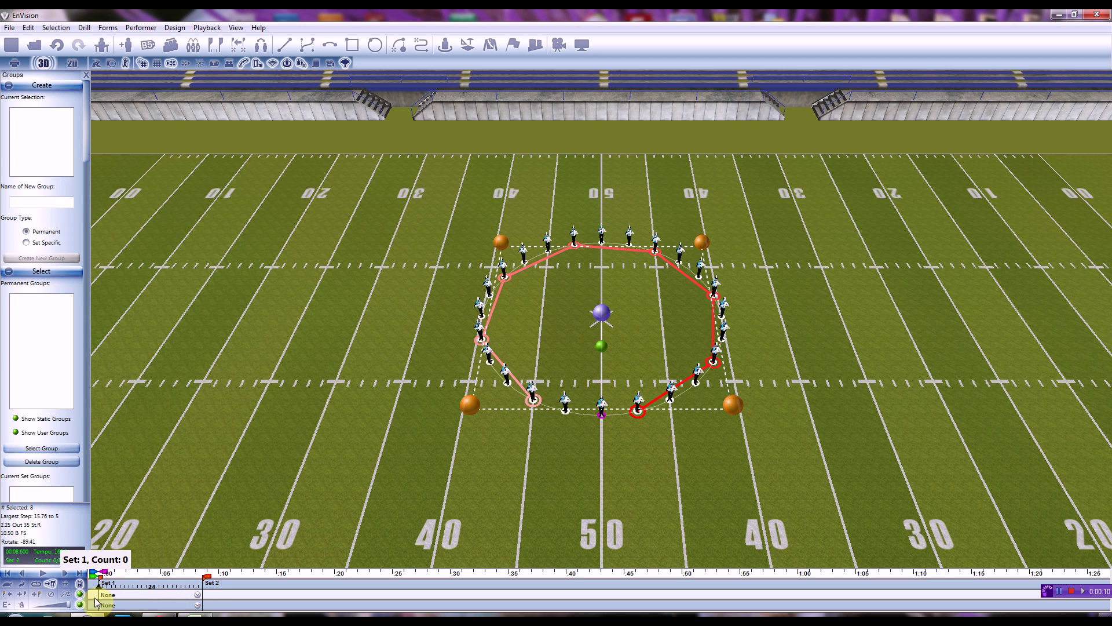
- Preview the existing circle drill's move from Set 1 into Set 2, then bring up the File menu
left_click(41, 574)
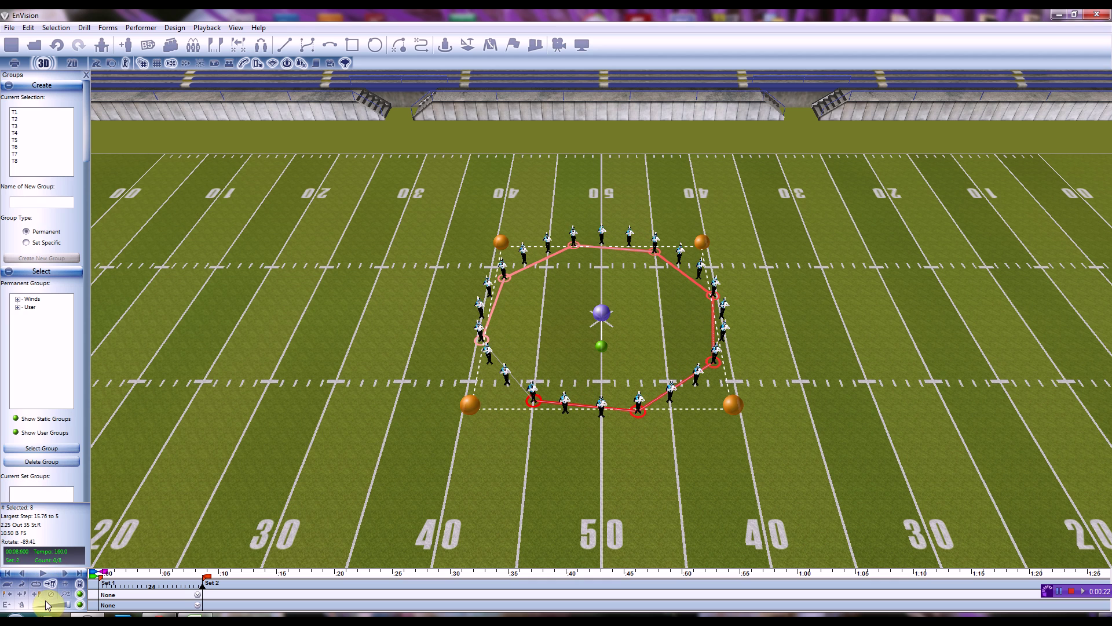
left_click(9, 27)
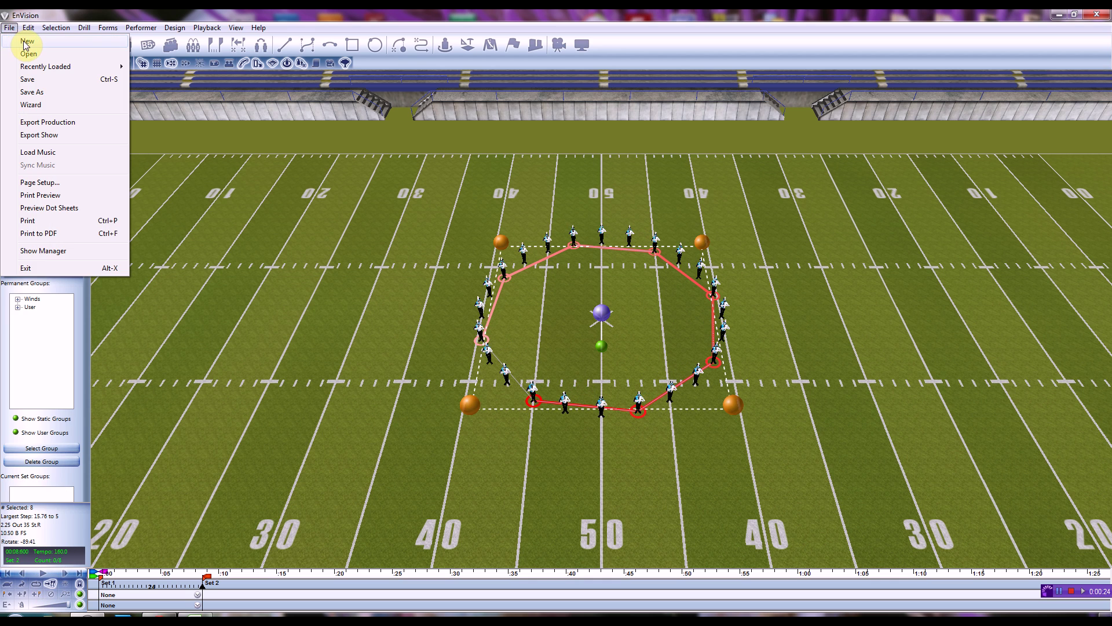
- Start a new drill without saving the old one, and switch to the 2D top-down view
left_click(23, 38)
left_click(557, 346)
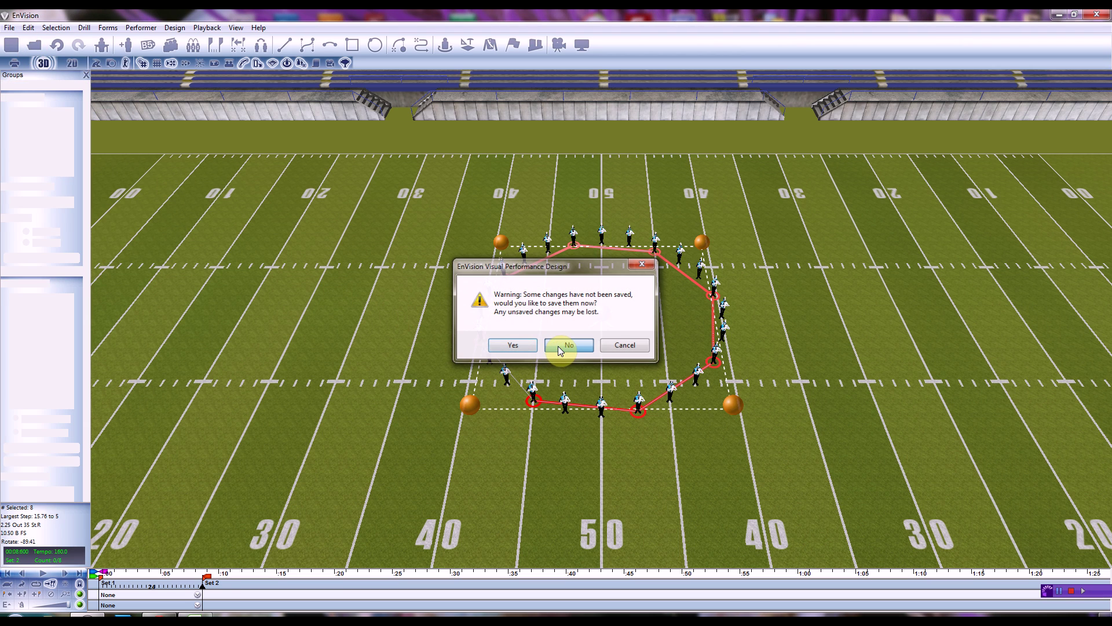
left_click(69, 64)
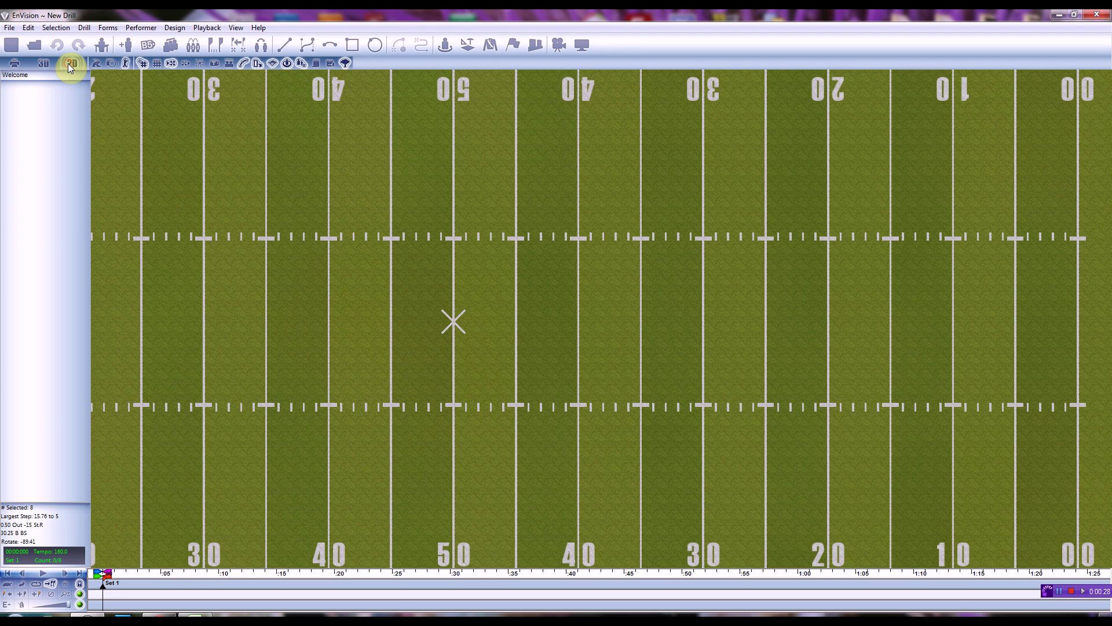
- Add 24 performers of type Winds > Brass > trumpet to the field
left_click(128, 46)
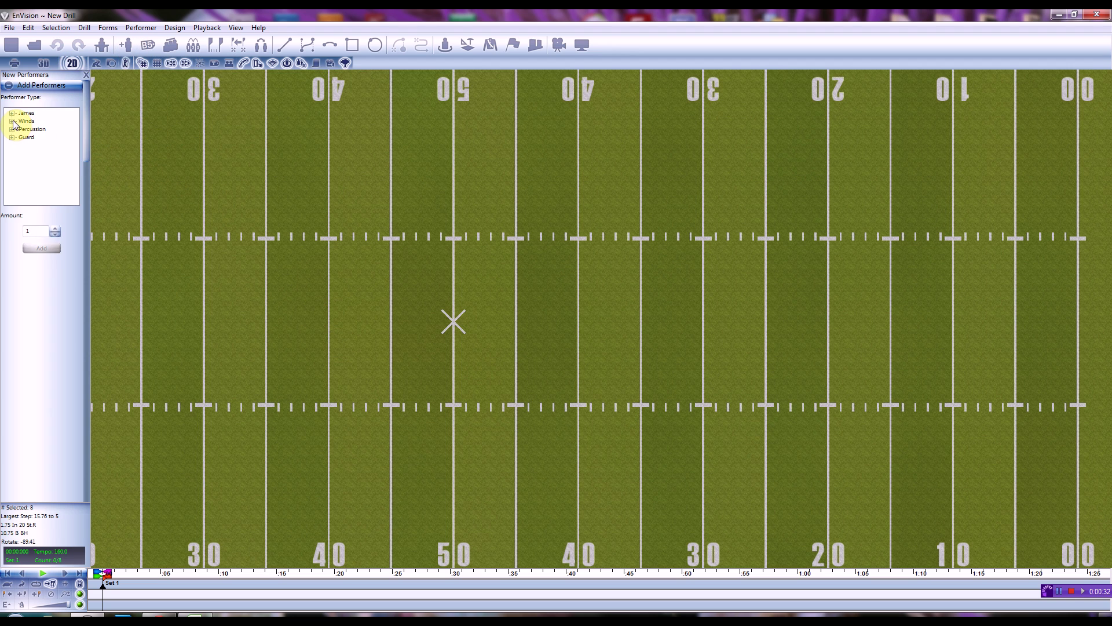
left_click(11, 120)
left_click(22, 129)
left_click(50, 137)
double_click(32, 231)
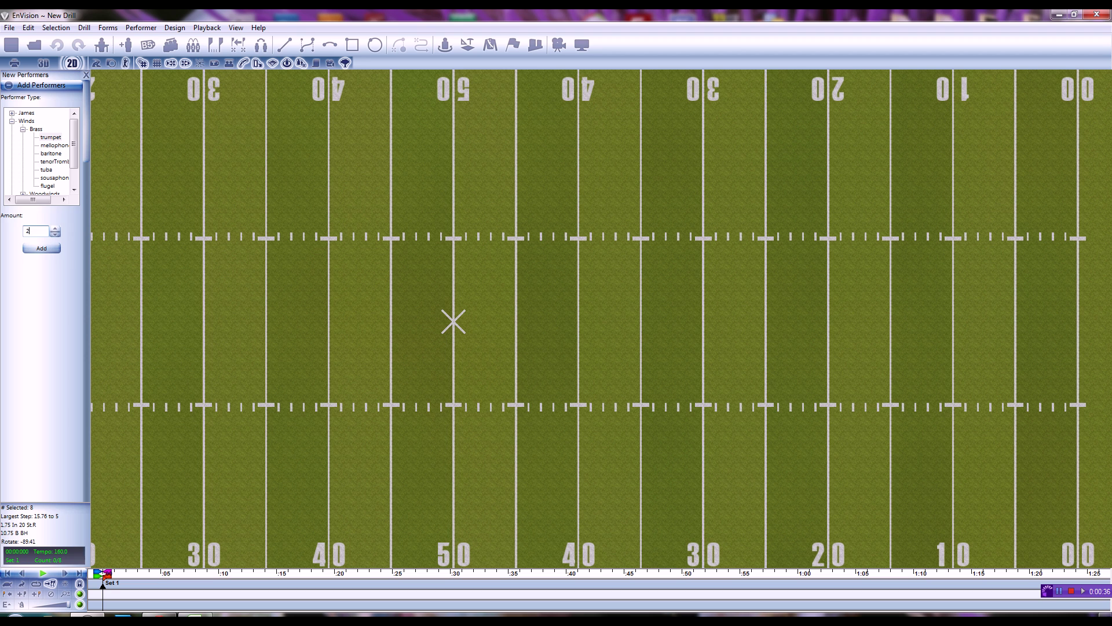
type("24")
left_click(49, 252)
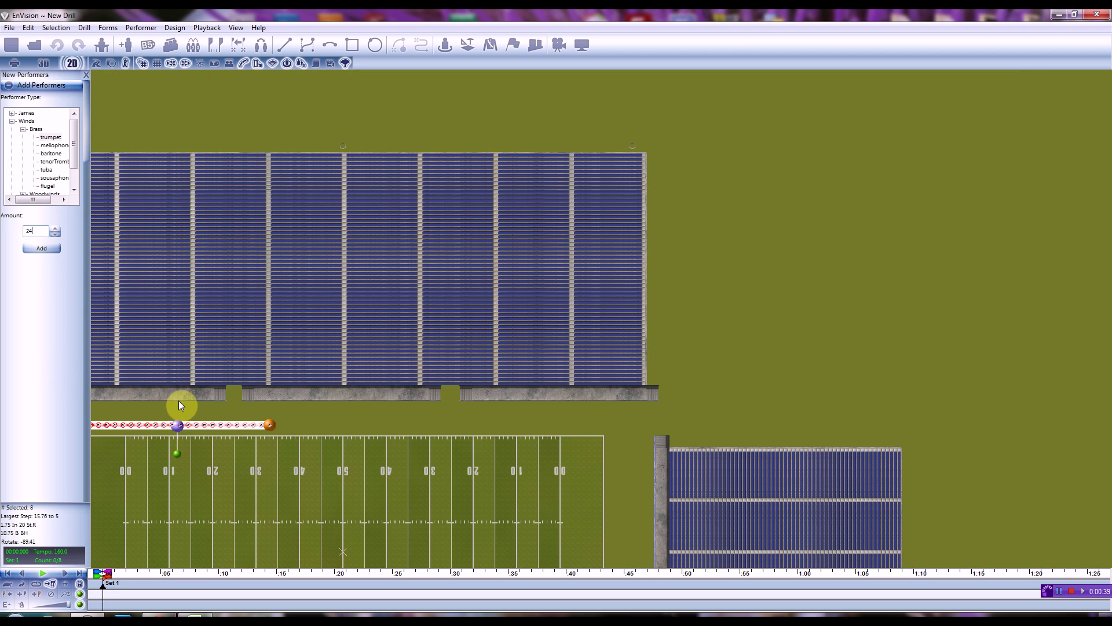
- Deselect the new trumpet line, centre it in view, and close the Add Performers panel
left_click_drag(178, 401, 485, 448)
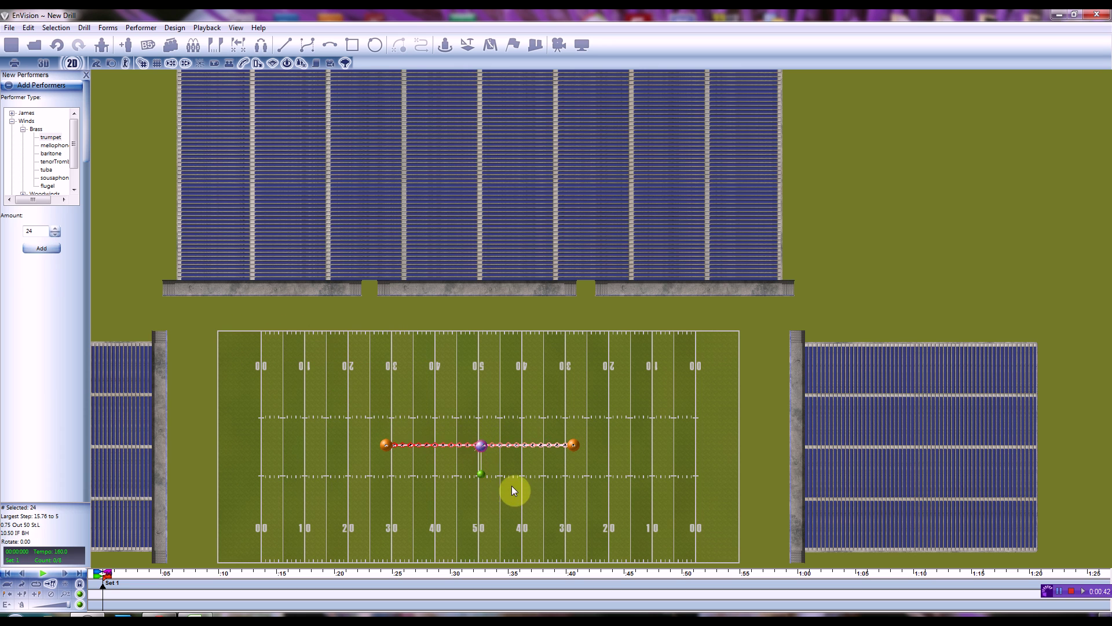
left_click(502, 465)
scroll(480, 470, "up", 3)
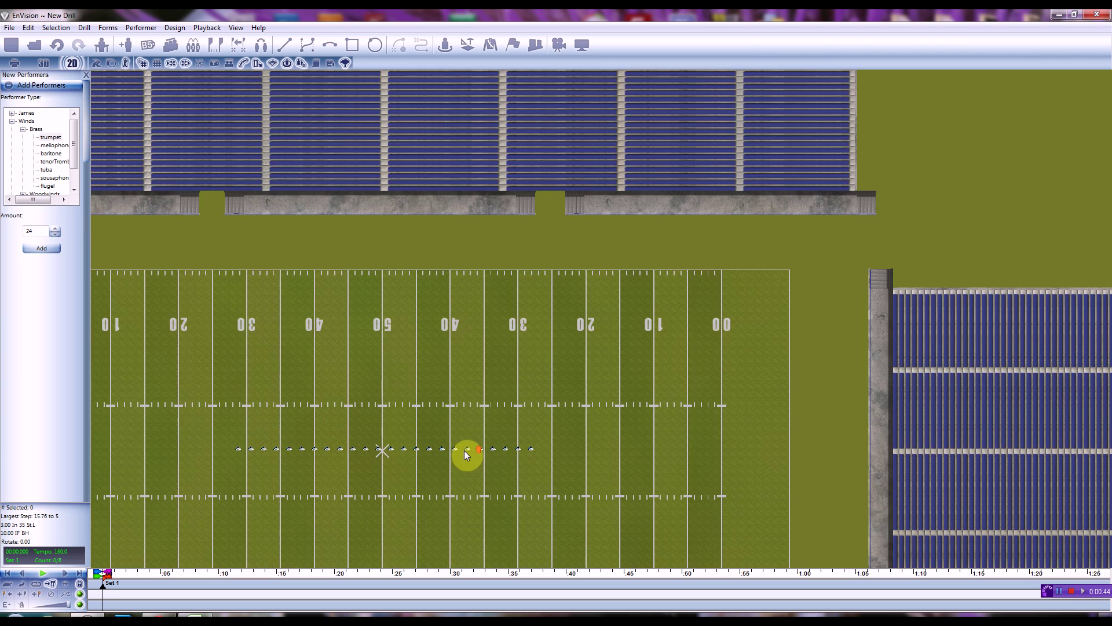
scroll(464, 450, "up", 2)
left_click_drag(381, 454, 718, 177)
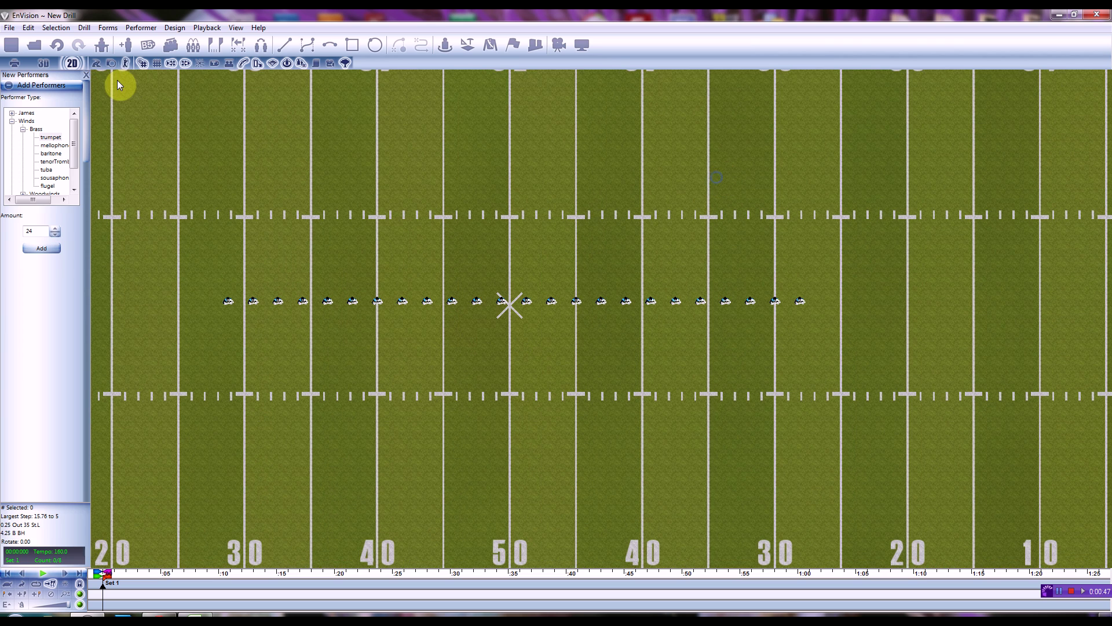
left_click(86, 75)
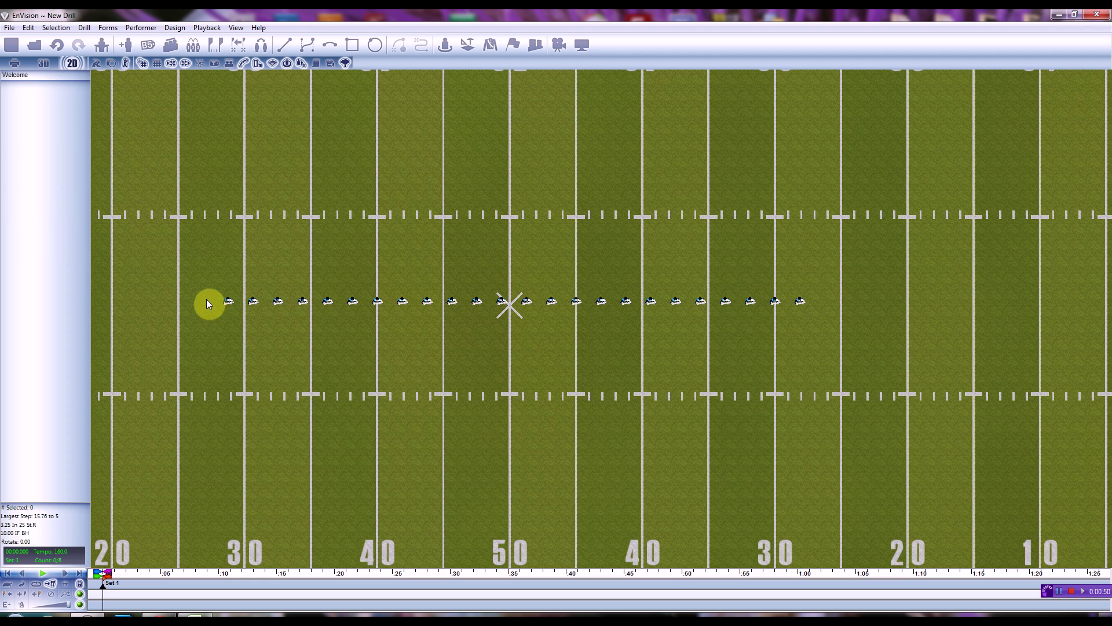
- Move groups of eight trumpets into three stacked rows around the 50-yard line
left_click_drag(307, 318, 407, 313)
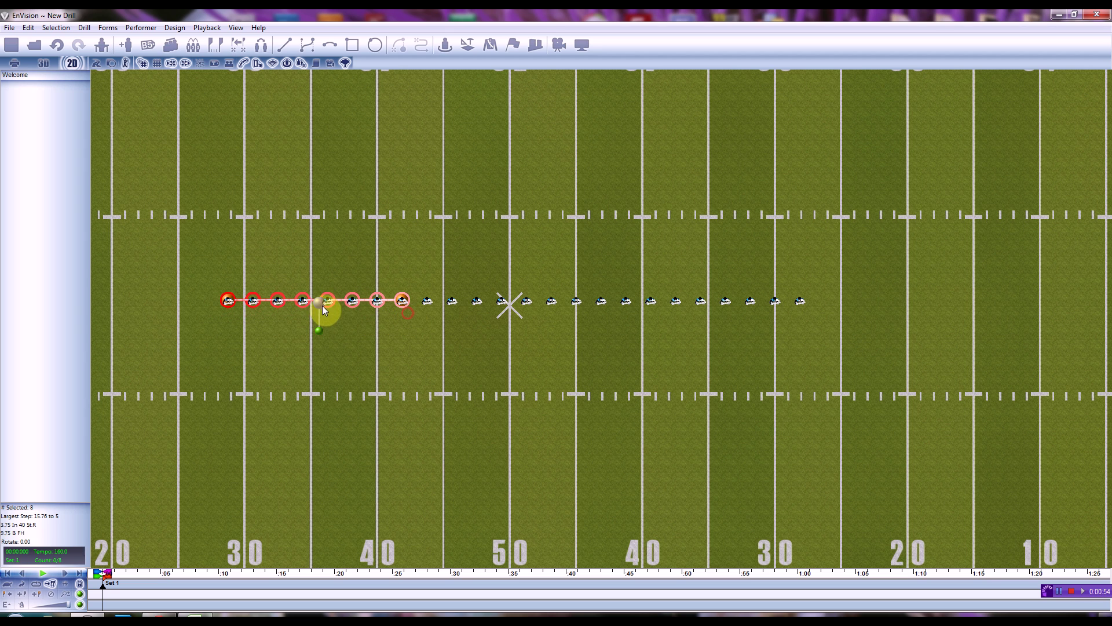
left_click_drag(319, 303, 517, 336)
left_click(588, 341)
left_click(707, 287)
left_click_drag(716, 301, 464, 283)
left_click(410, 244)
- Tighten the three-row block by dragging its edges, recentre the view, and select the bottom row
left_click_drag(409, 242, 615, 351)
left_click_drag(426, 335, 443, 394)
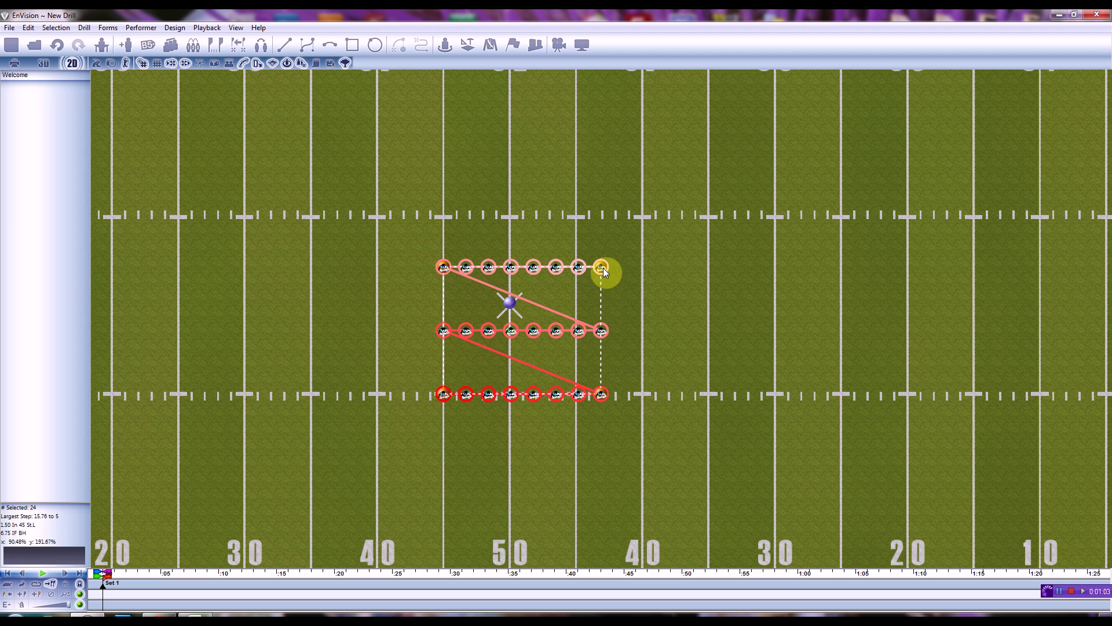
left_click_drag(600, 265, 574, 321)
left_click(621, 364)
scroll(502, 428, "up", 3)
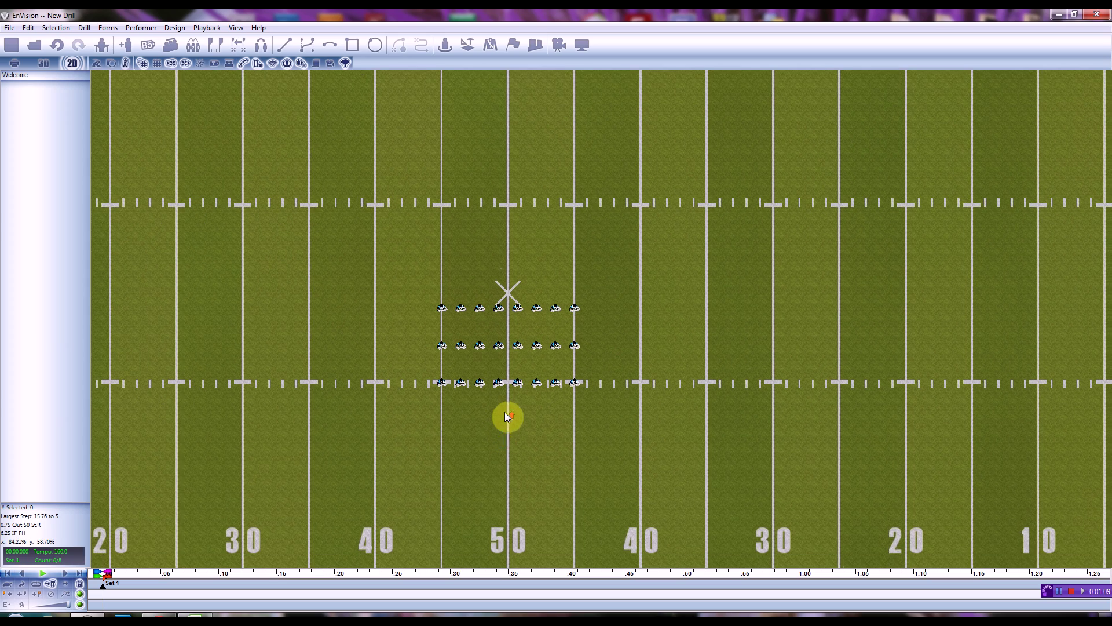
left_click_drag(498, 407, 510, 393)
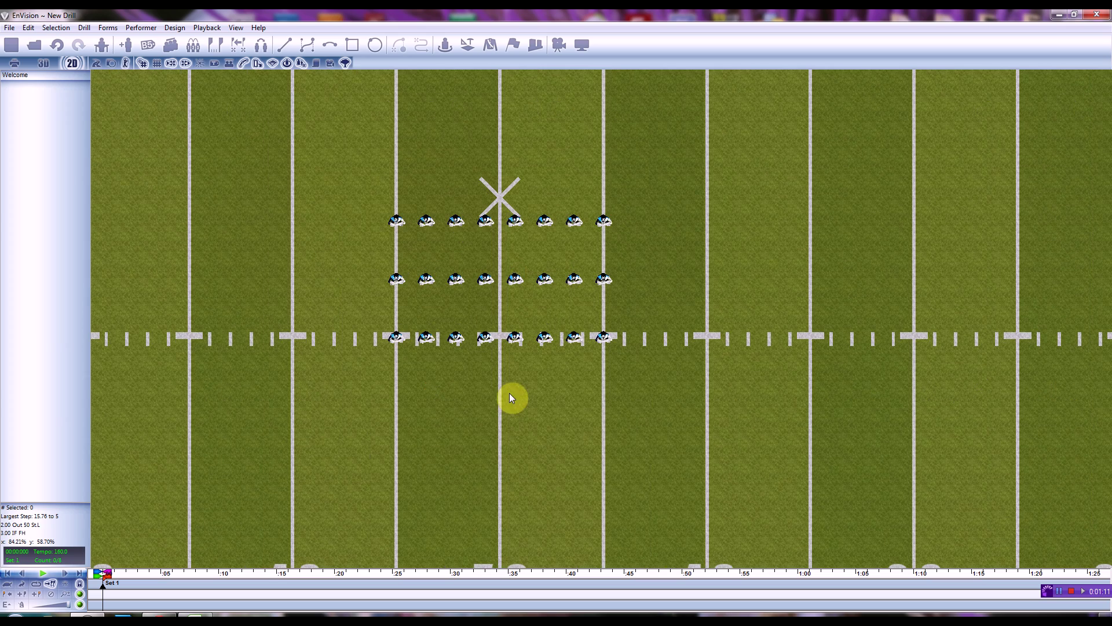
left_click_drag(365, 367, 640, 326)
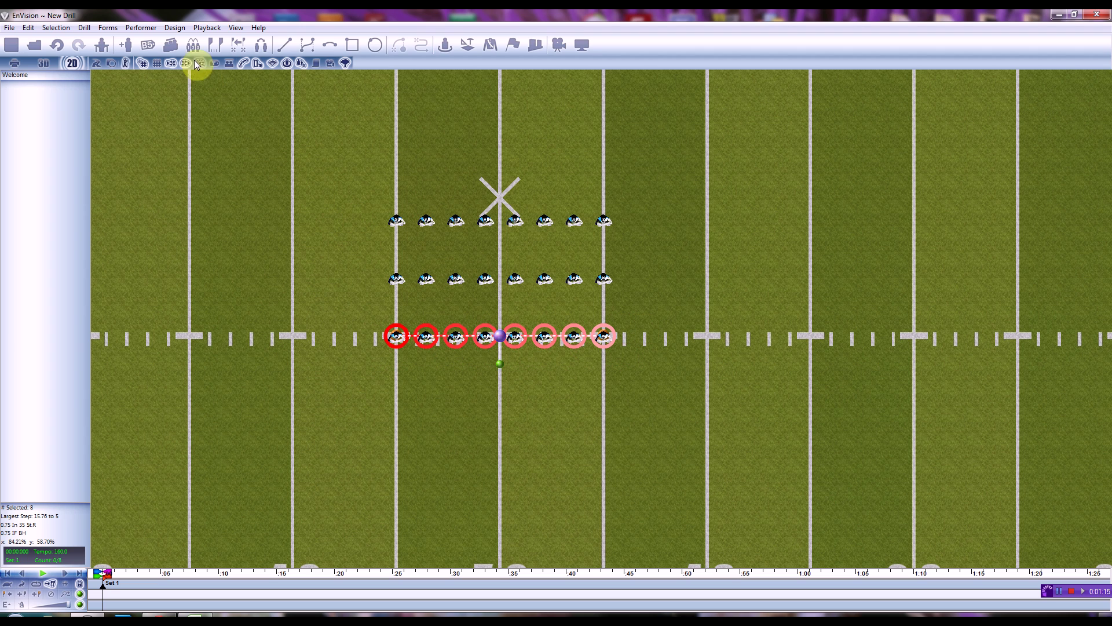
- Create permanent groups Group 1, Group 2 and Group 3 from the bottom, middle and top rows
left_click(176, 46)
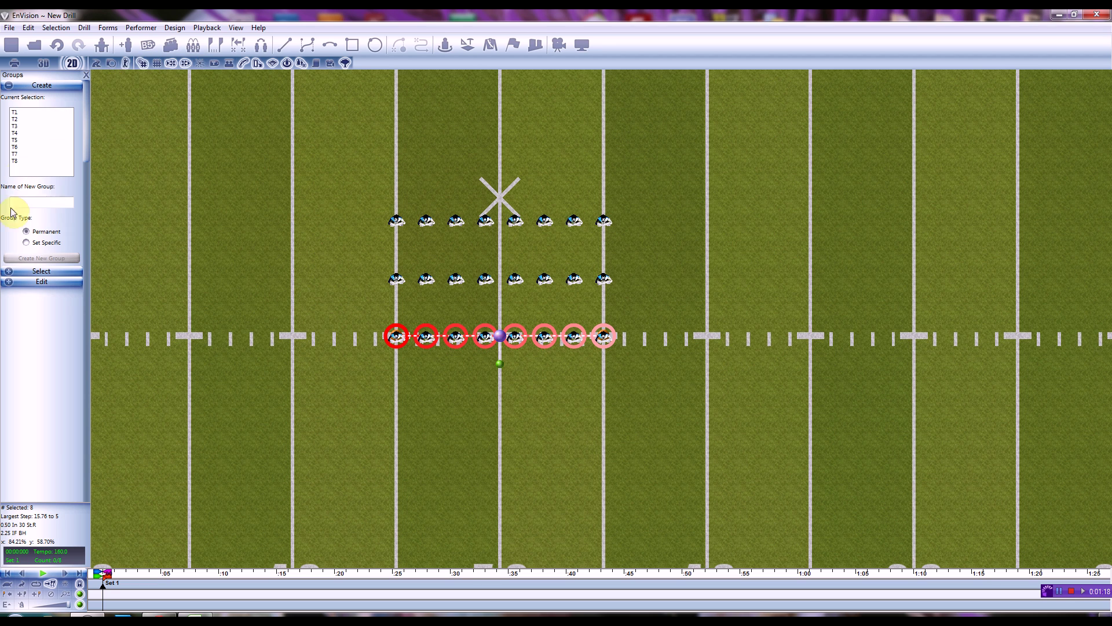
left_click(31, 206)
type("Group 1")
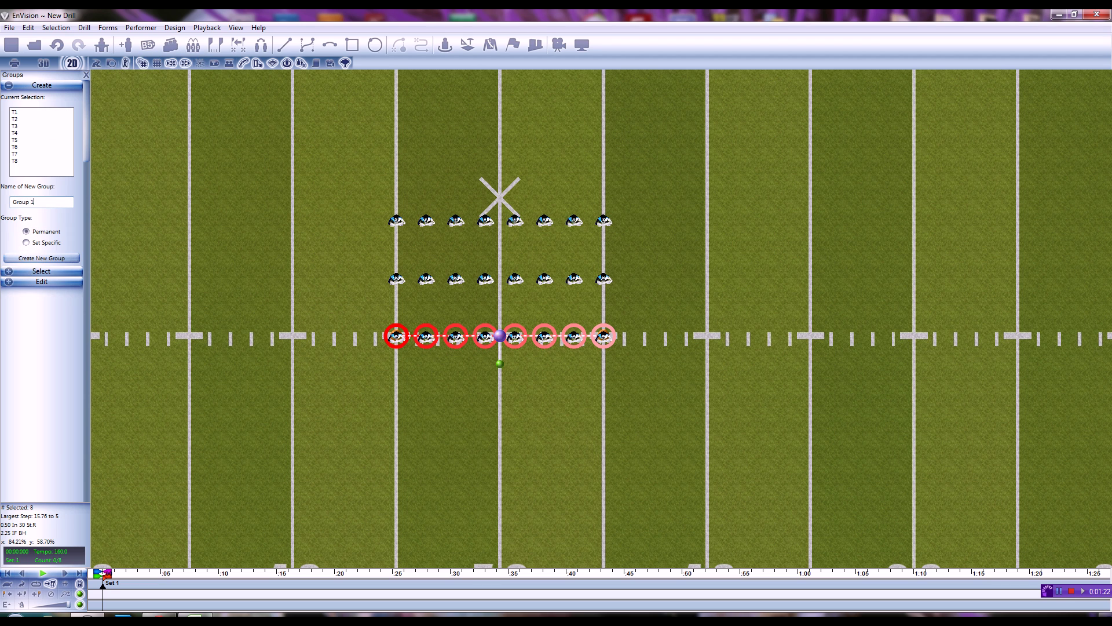
left_click(30, 259)
left_click_drag(365, 276, 681, 311)
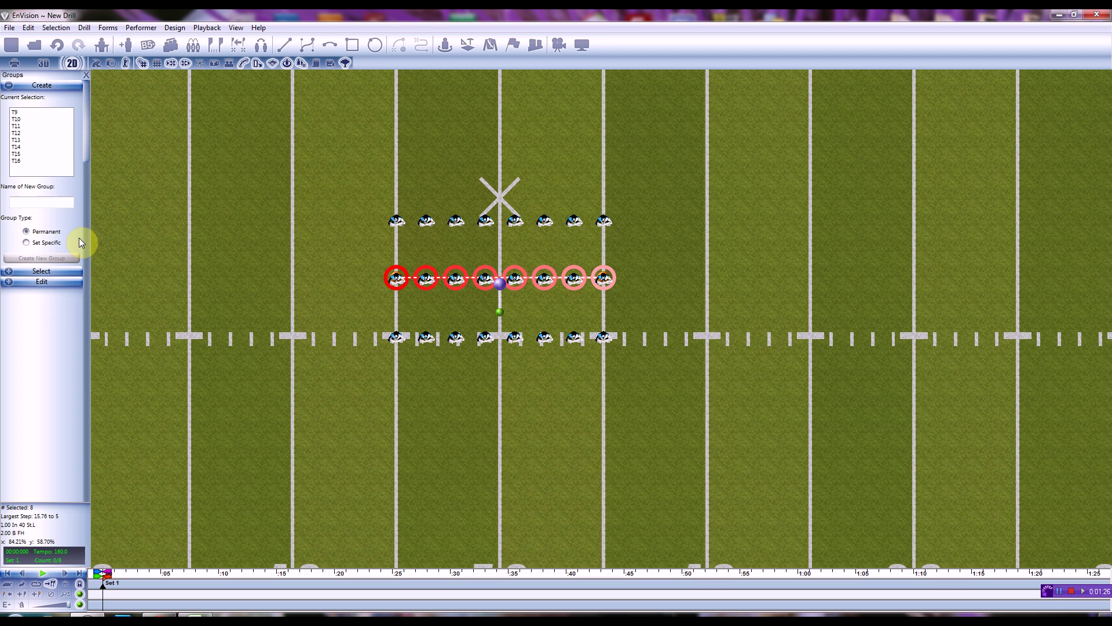
type("Group 2")
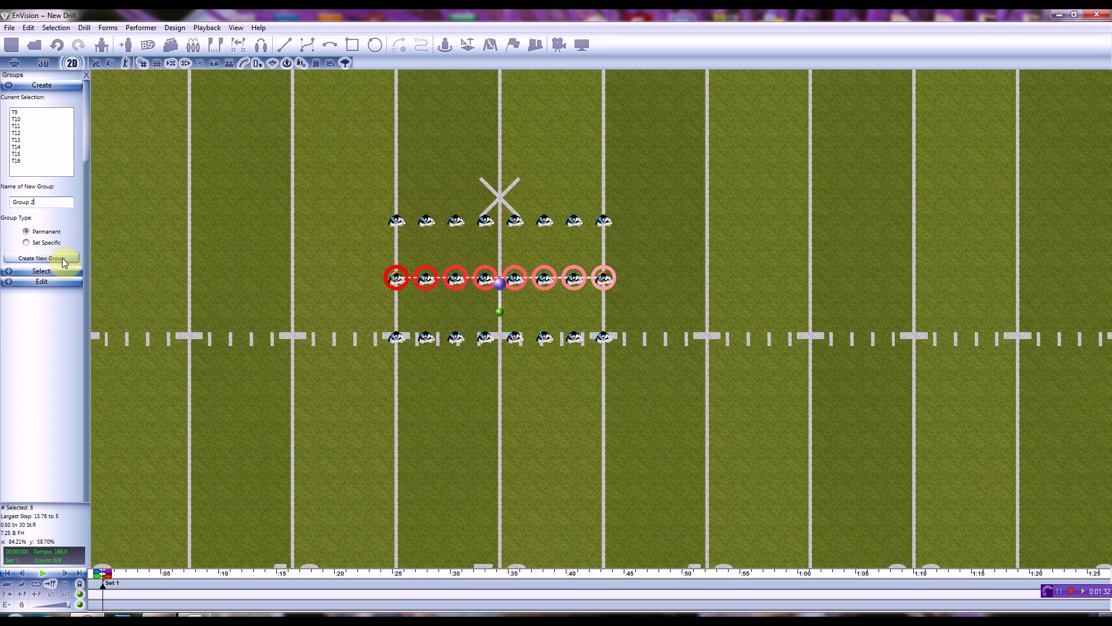
left_click(62, 258)
left_click_drag(349, 207, 720, 246)
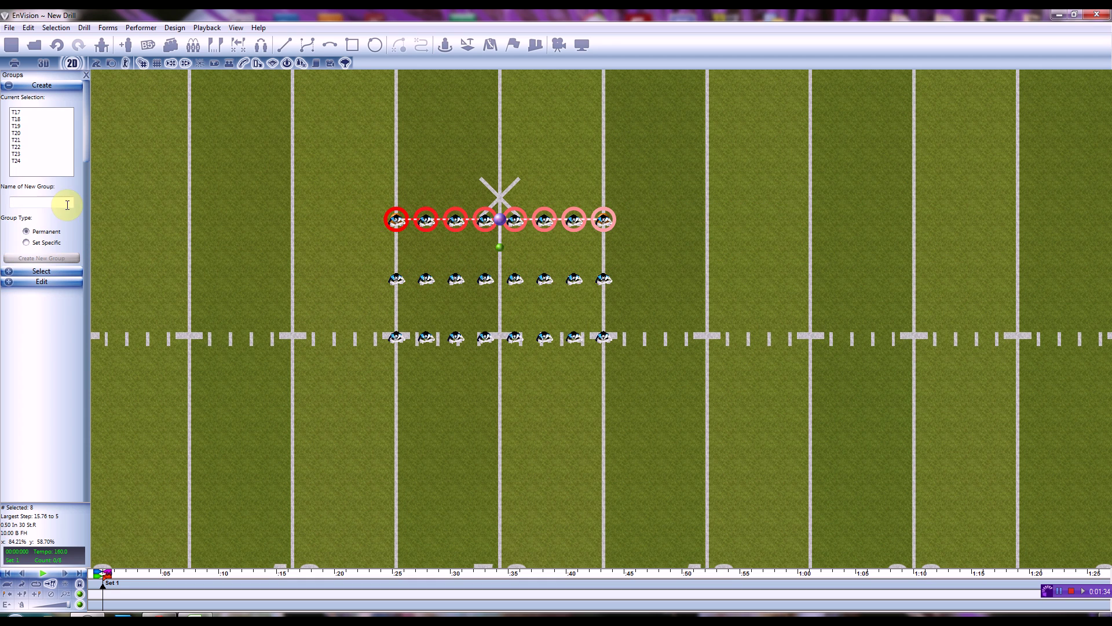
type("Group 3")
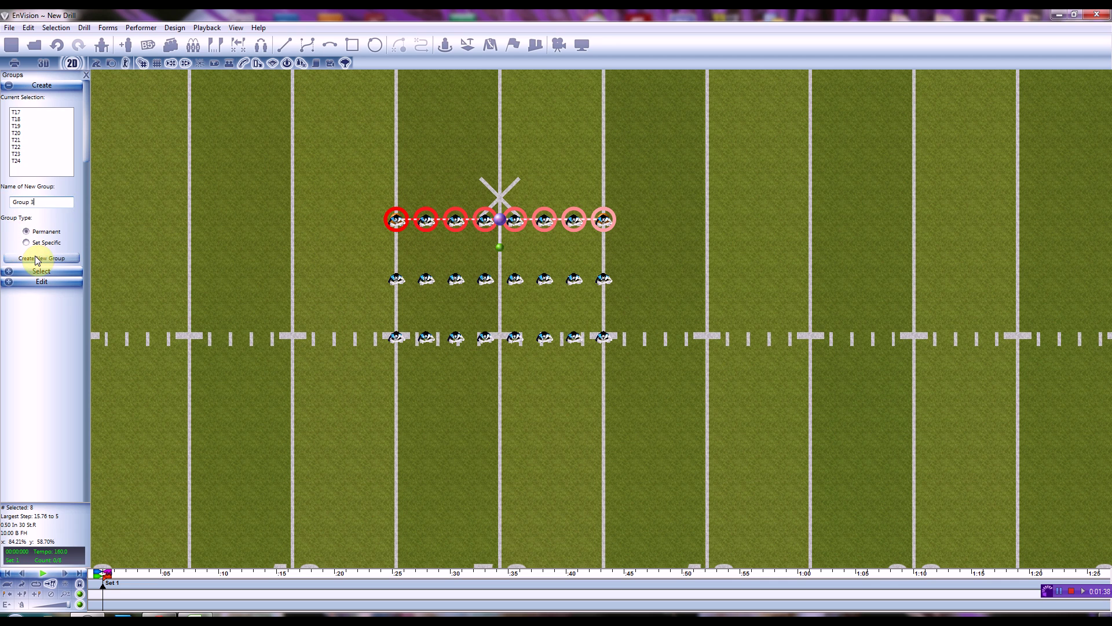
left_click(202, 308)
left_click(23, 271)
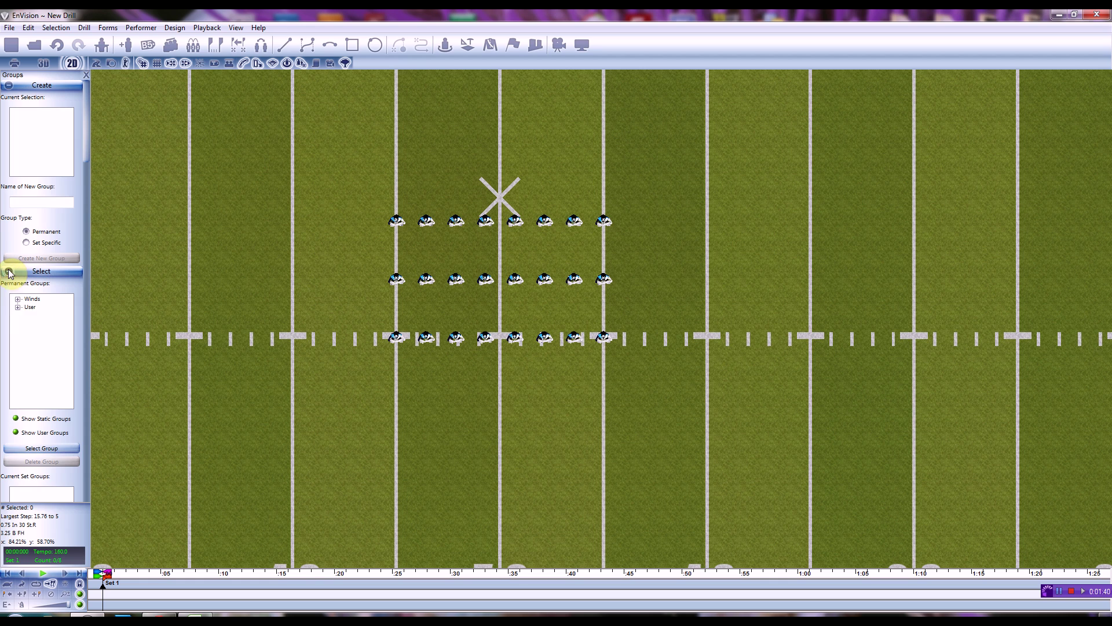
left_click(18, 308)
left_click(46, 331)
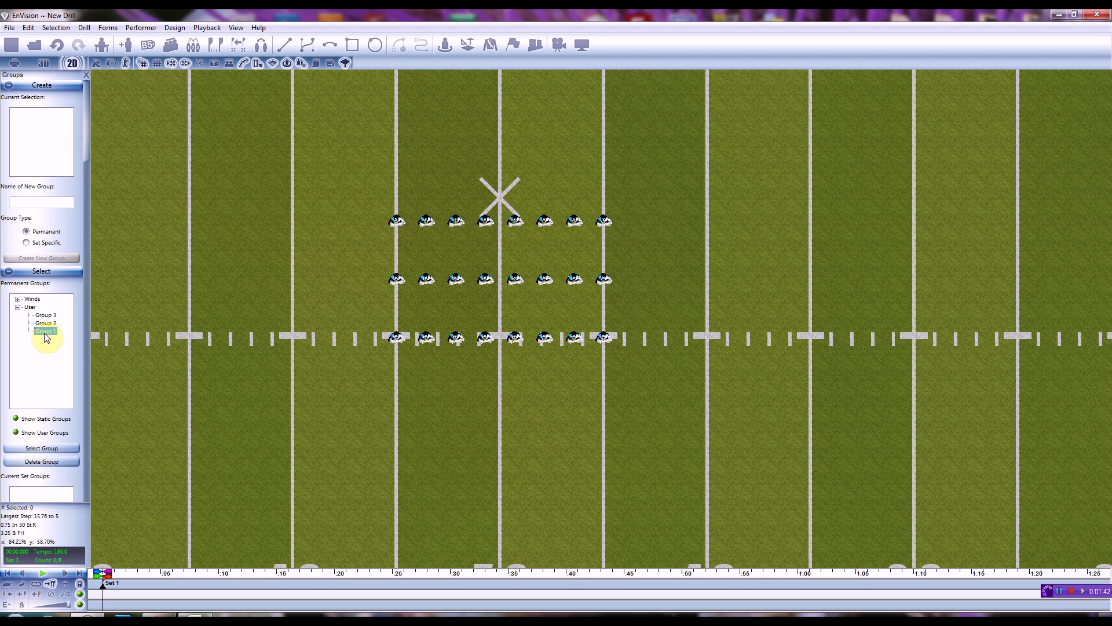
left_click(50, 448)
double_click(30, 307)
double_click(30, 308)
left_click(45, 323)
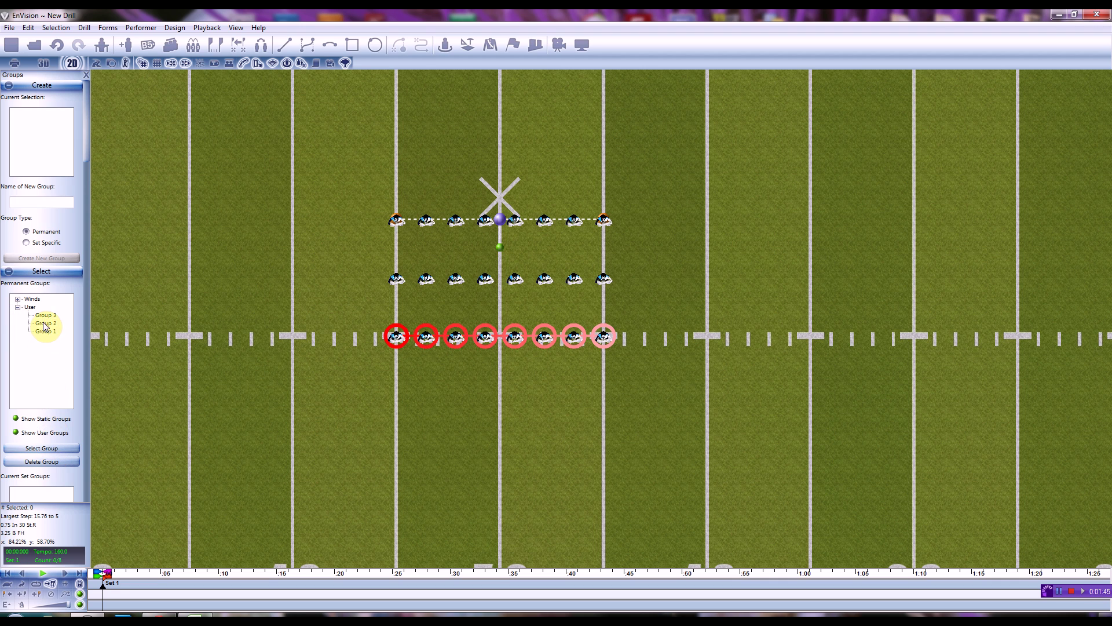
left_click(49, 449)
left_click(17, 307)
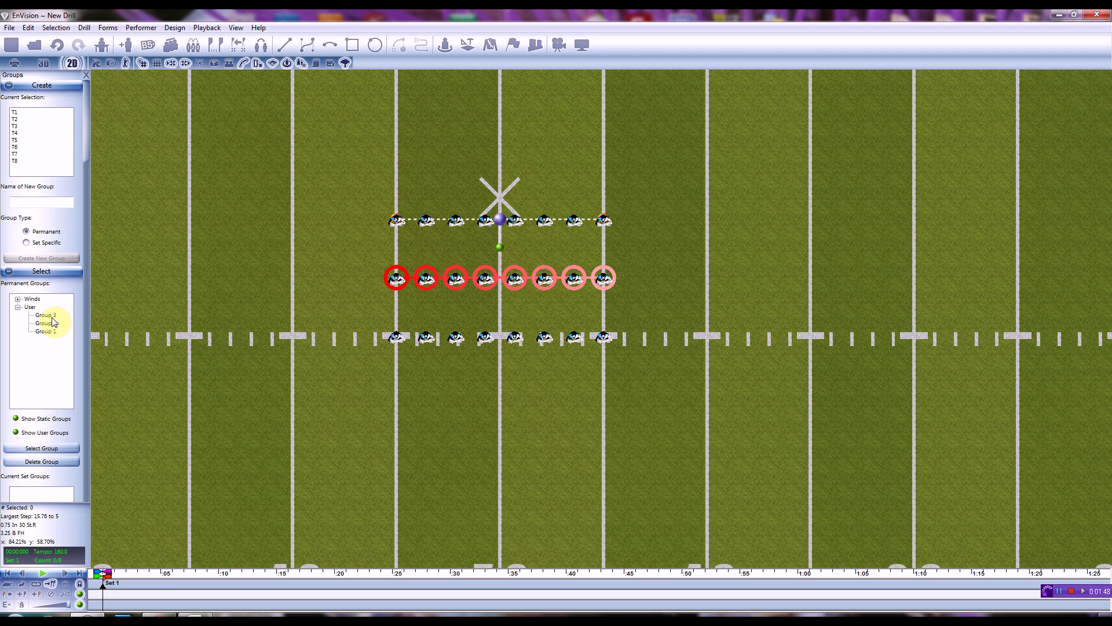
left_click(43, 448)
left_click(320, 387)
scroll(318, 387, "down", 2)
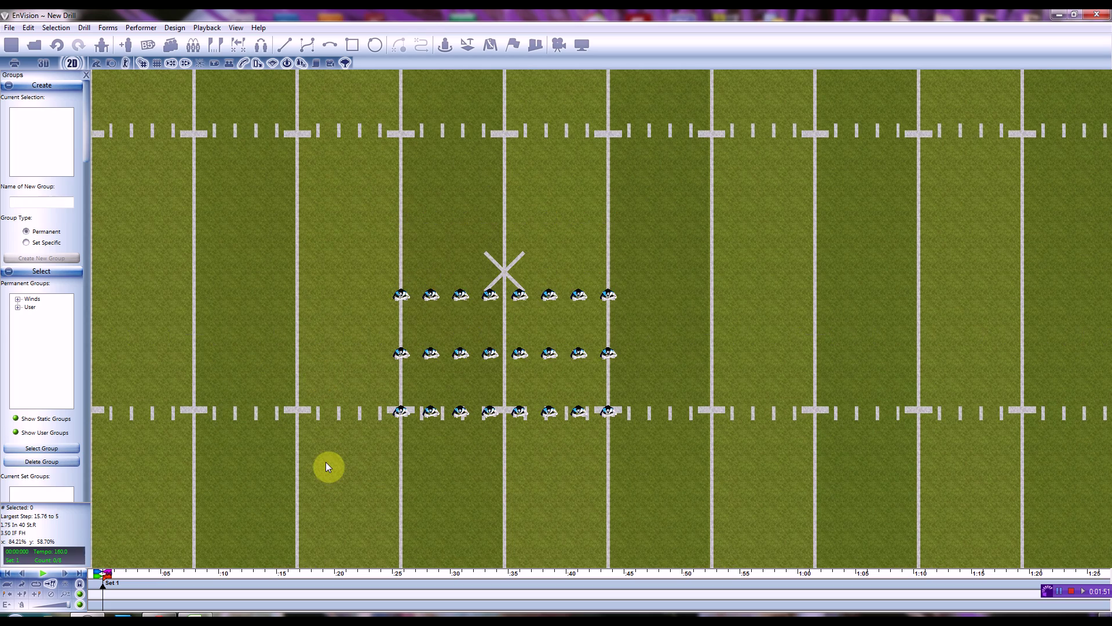
scroll(318, 399, "down", 1)
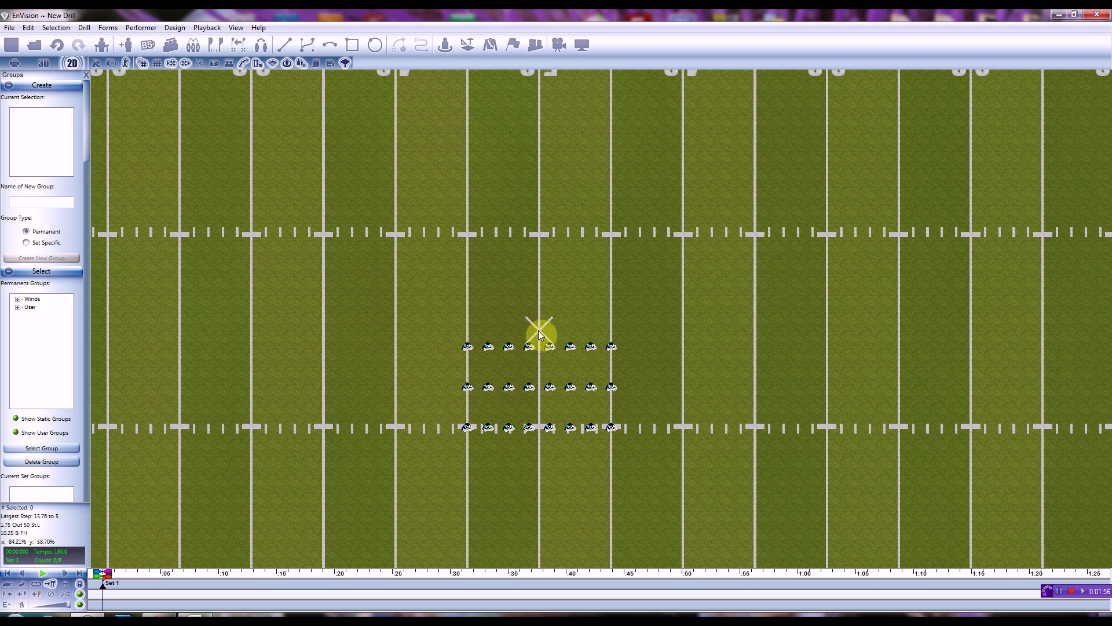
- Draw a 30-foot-radius circle form with 24 dots centred on the midfield mark
left_click(375, 51)
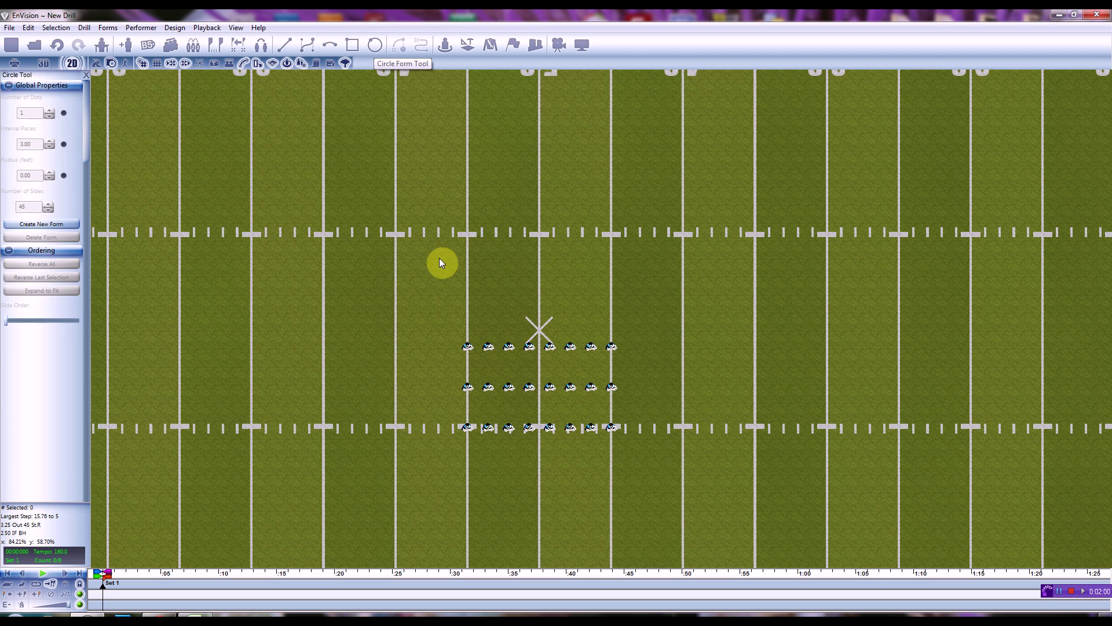
left_click(539, 328)
left_click_drag(539, 332, 541, 471)
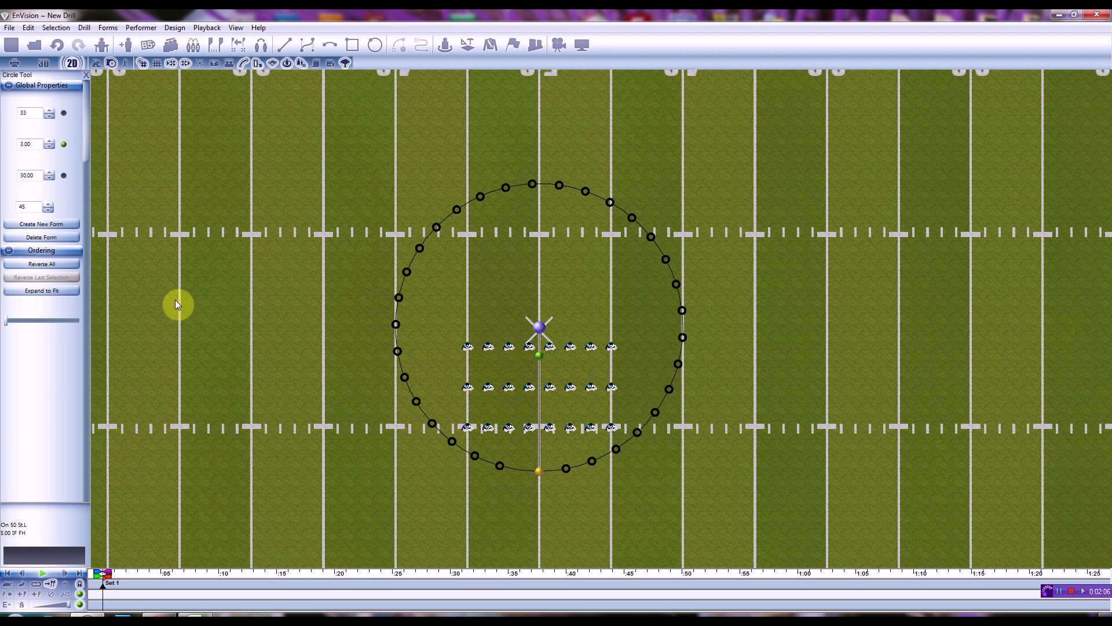
left_click(64, 113)
left_click_drag(40, 112, 15, 111)
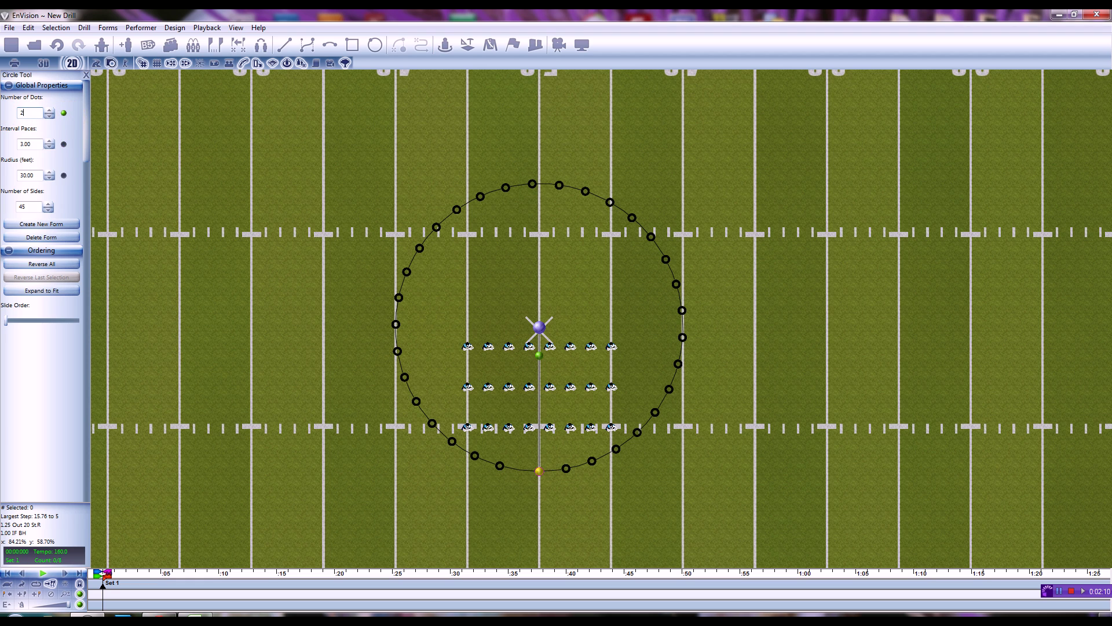
type("24")
key("Return")
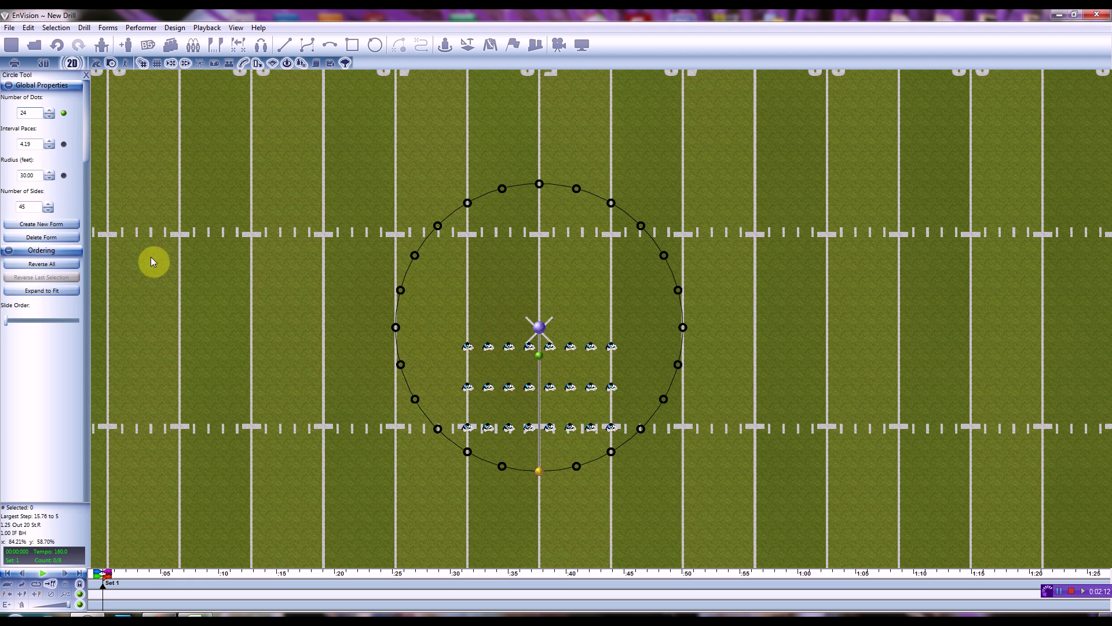
left_click(381, 453)
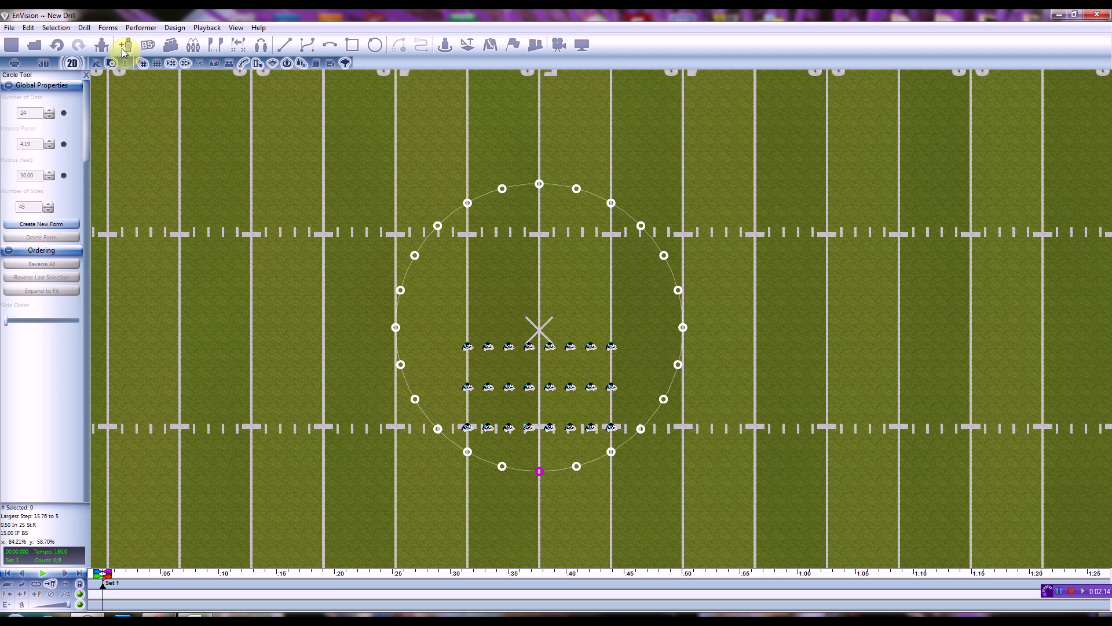
- Select all 24 trumpets in the block and recentre the view on the circle
left_click_drag(294, 336, 279, 249)
left_click_drag(415, 245, 604, 346)
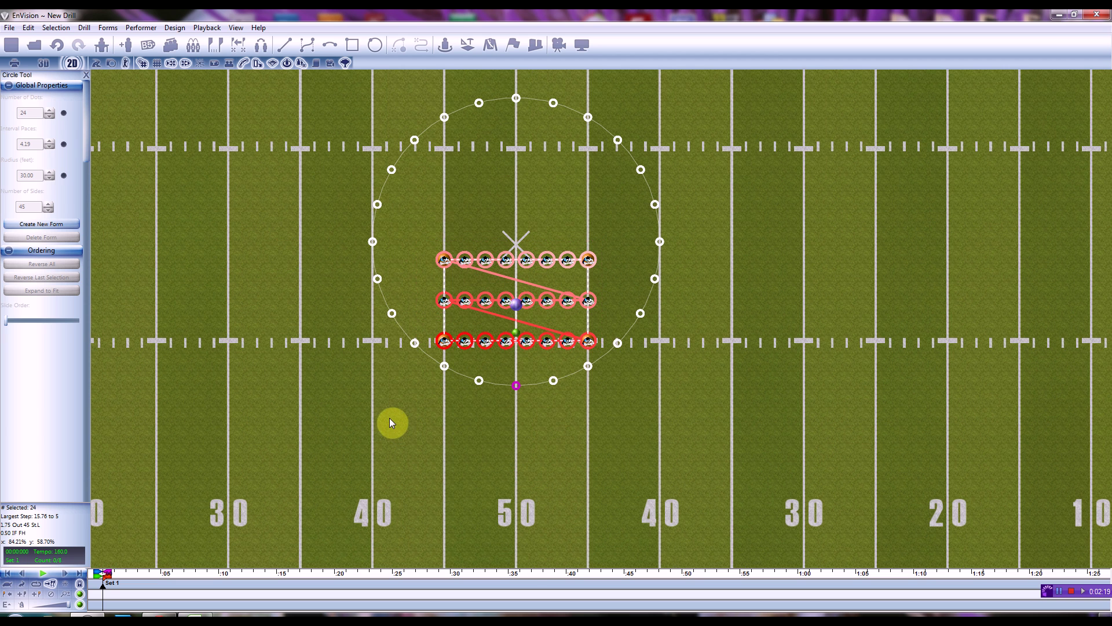
scroll(391, 411, "up", 3)
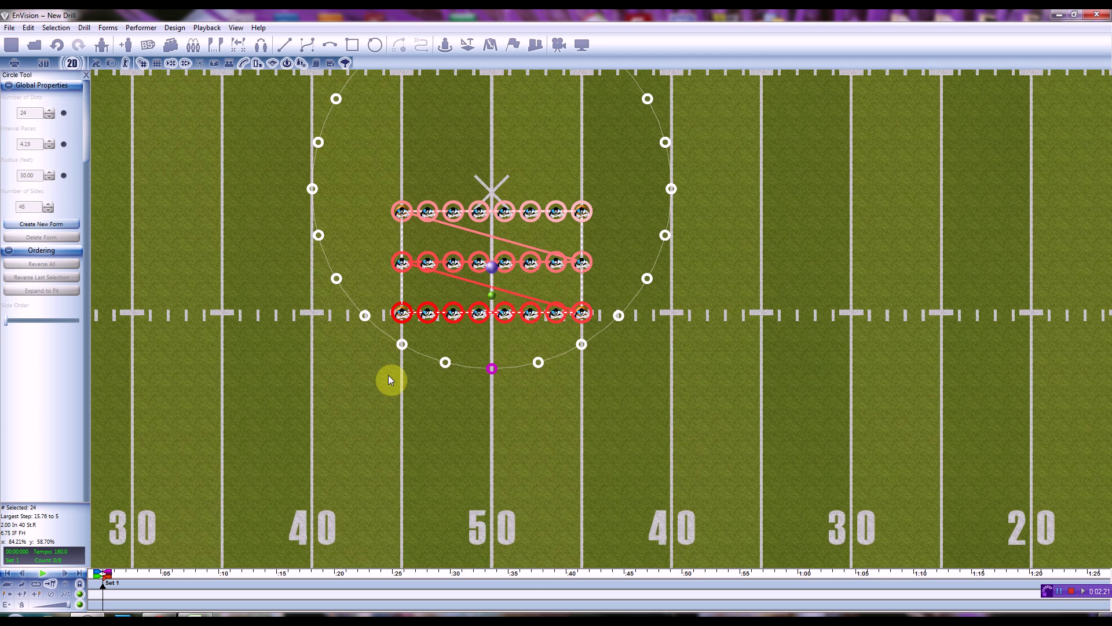
scroll(388, 375, "up", 1)
left_click_drag(375, 366, 336, 281)
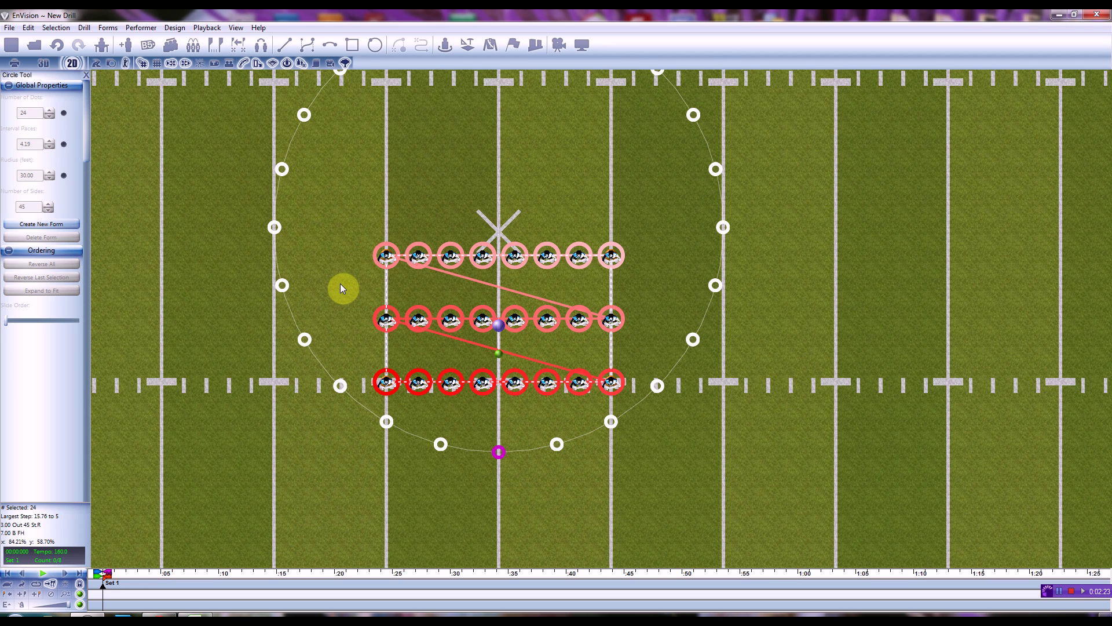
- Apply Sort Vertical to the selection and snap the trumpet block onto the circle's 24 dots
left_click(197, 50)
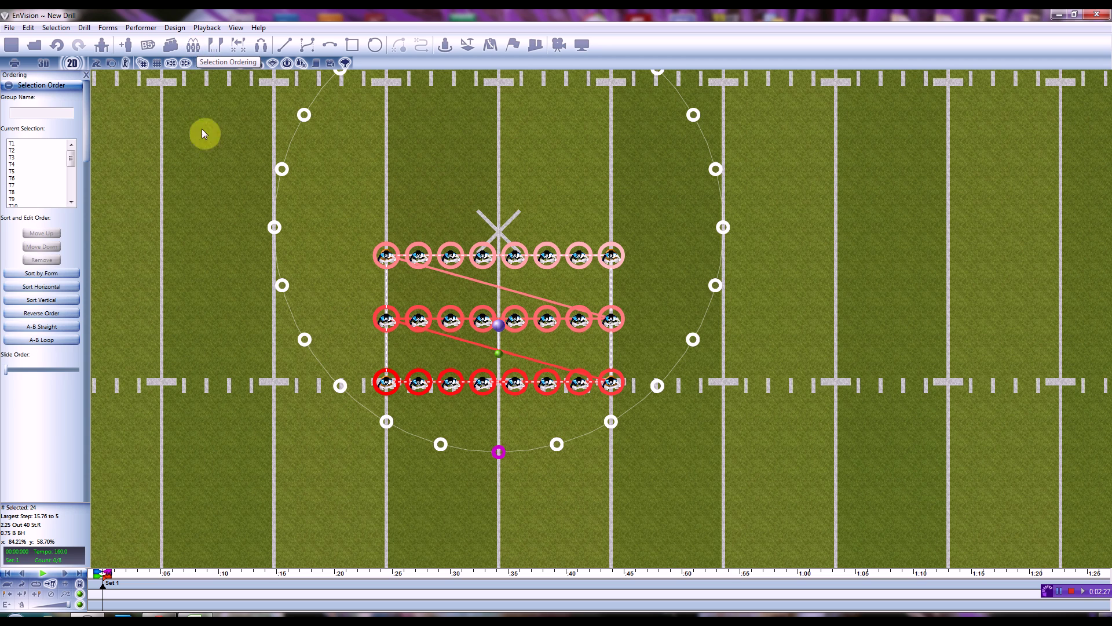
left_click(51, 291)
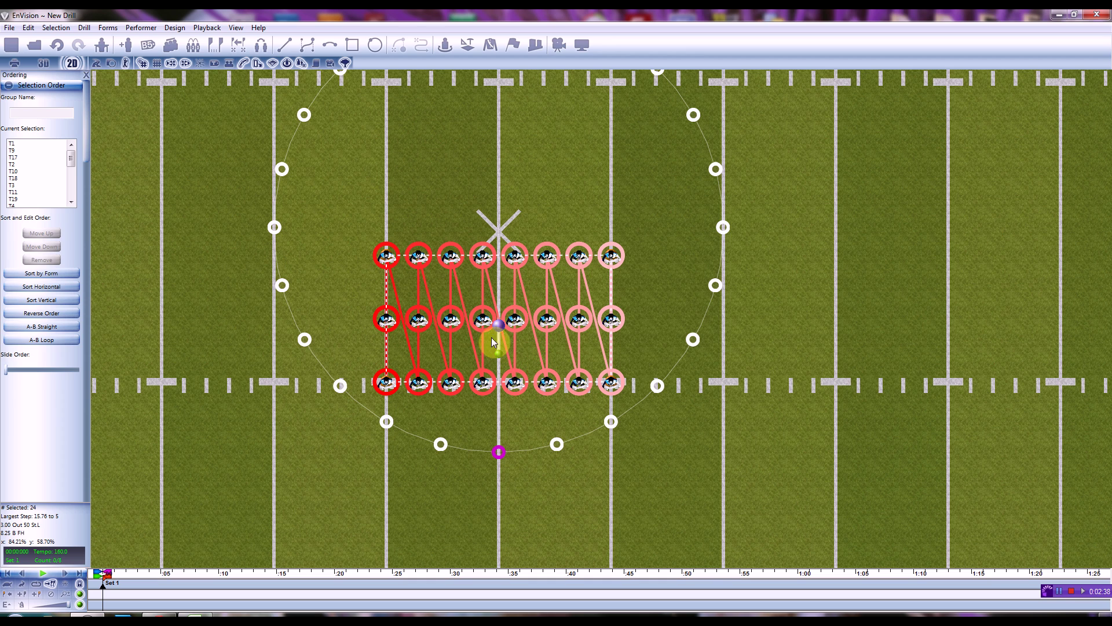
left_click_drag(500, 318, 495, 453)
left_click(496, 451)
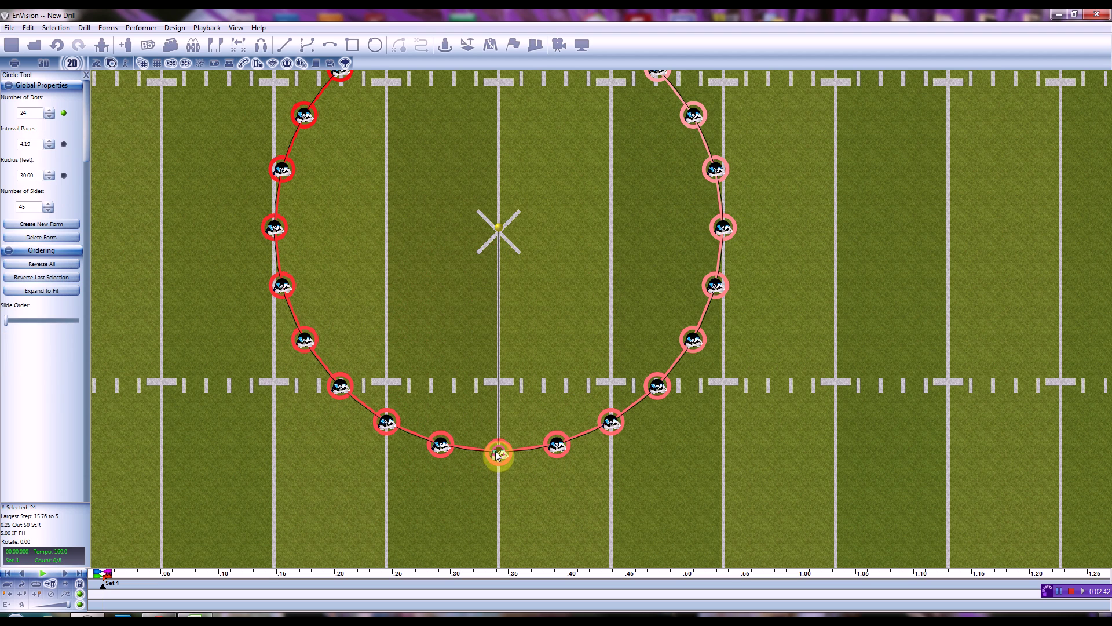
left_click_drag(453, 326, 457, 368)
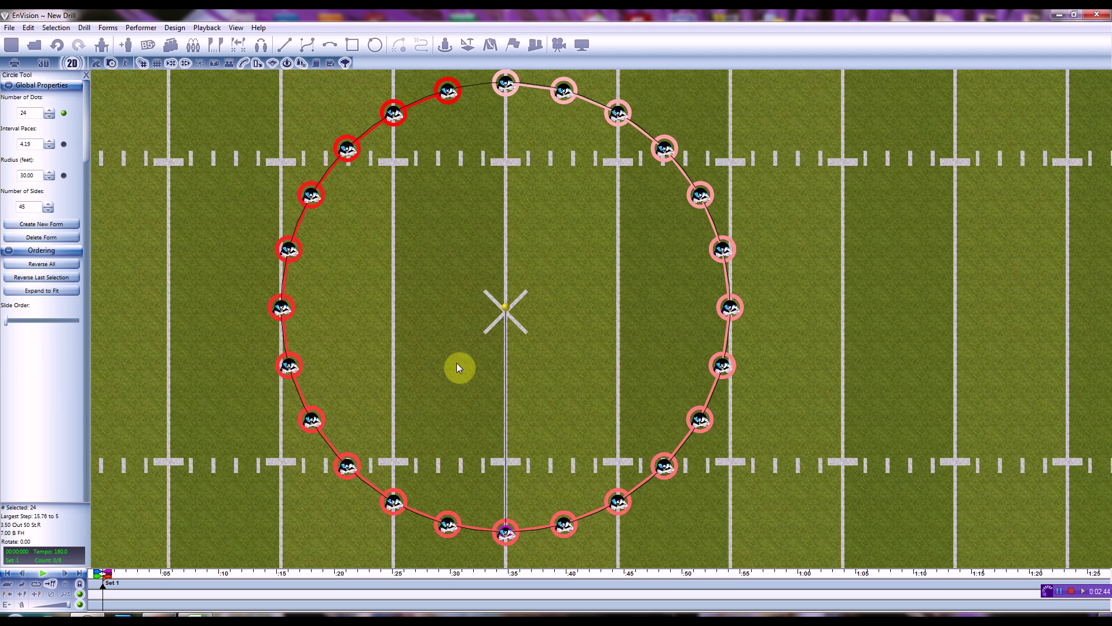
scroll(442, 333, "down", 1)
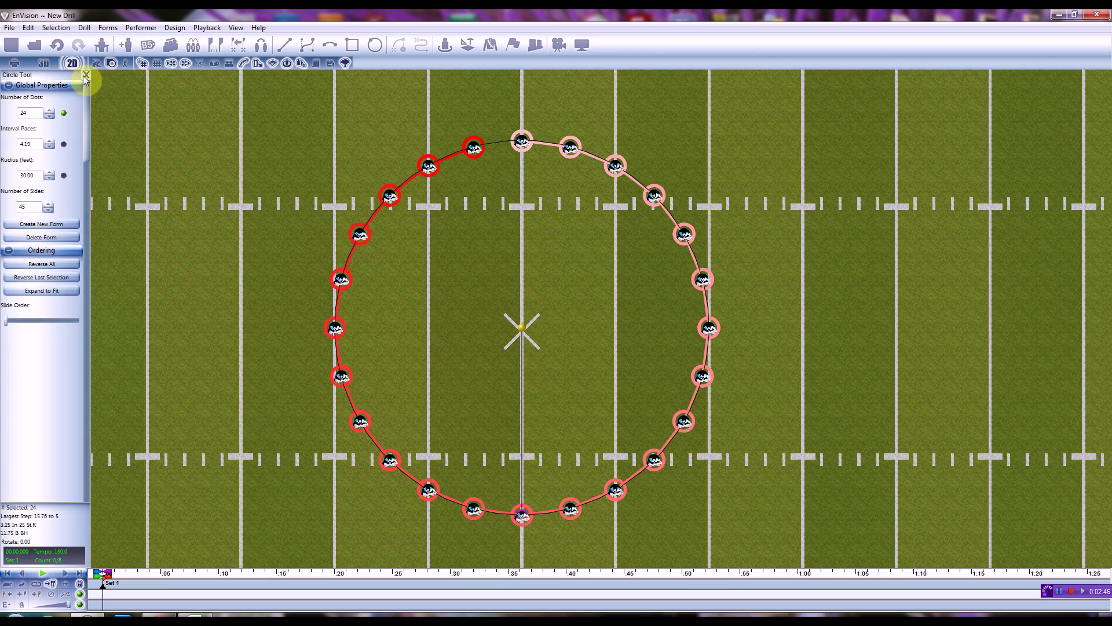
left_click(171, 46)
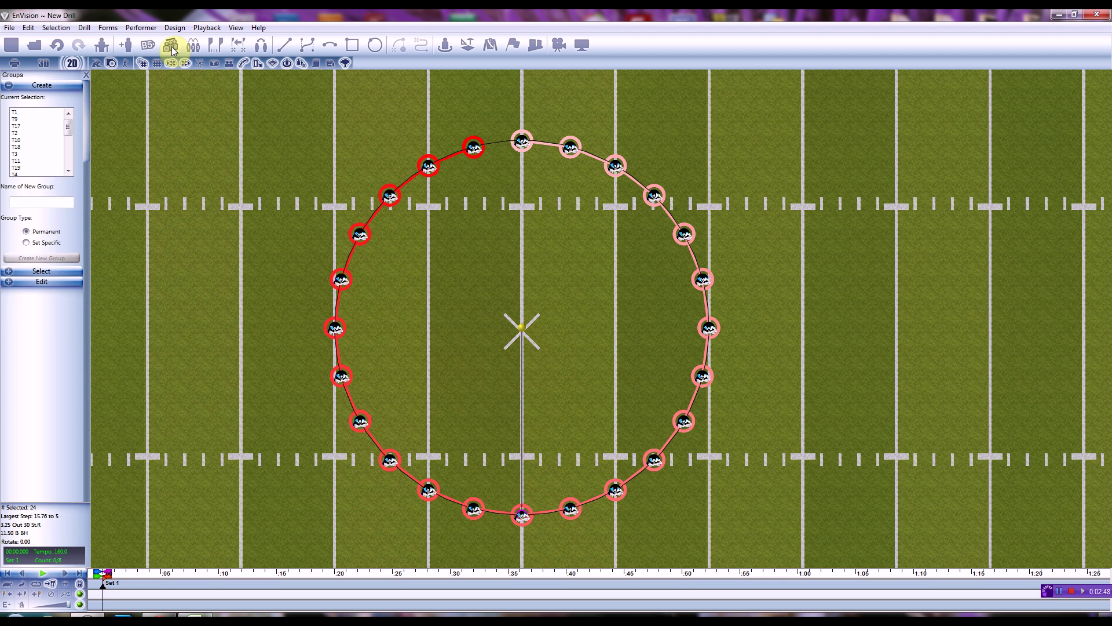
- Select the user groups Group 1, Group 2 and Group 3 in turn to check them
left_click(21, 276)
left_click(49, 334)
left_click(51, 449)
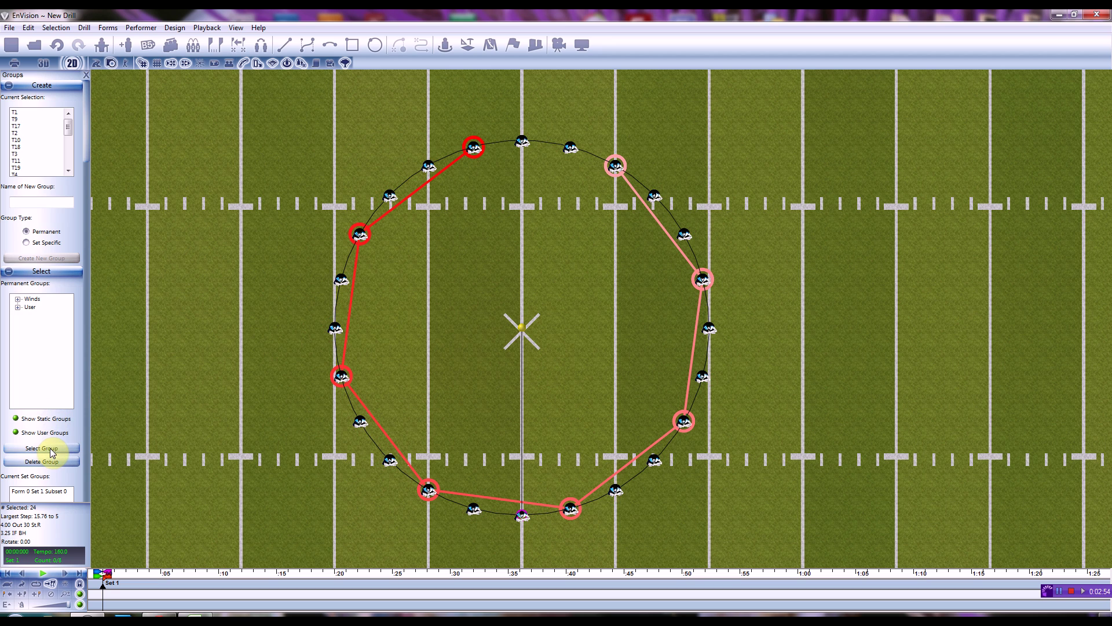
left_click(18, 307)
left_click(46, 323)
left_click(41, 449)
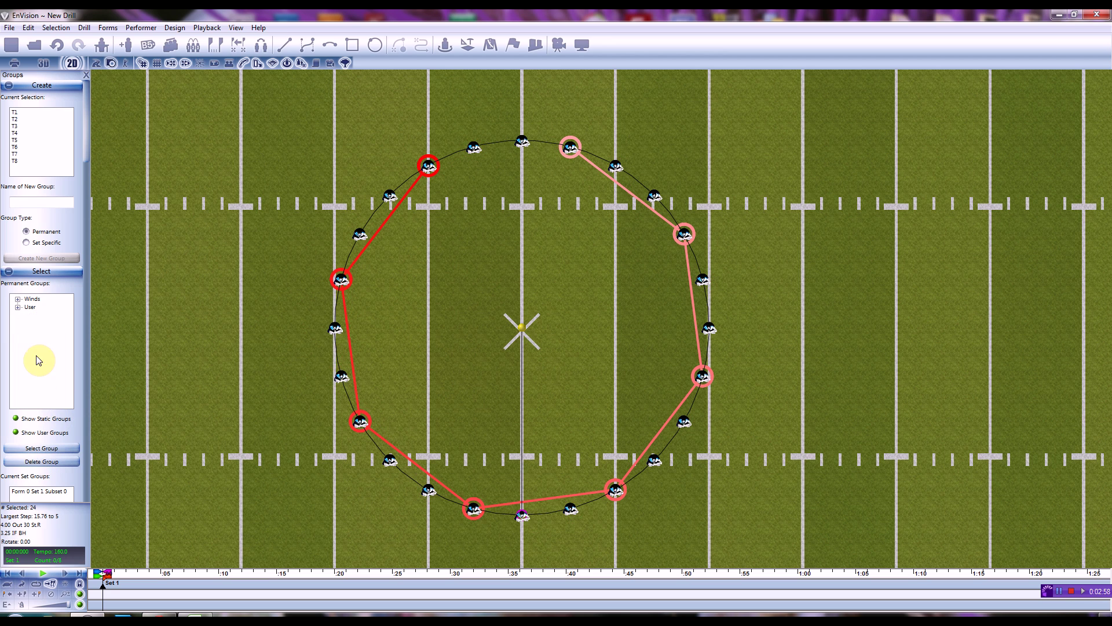
left_click(18, 307)
left_click(45, 314)
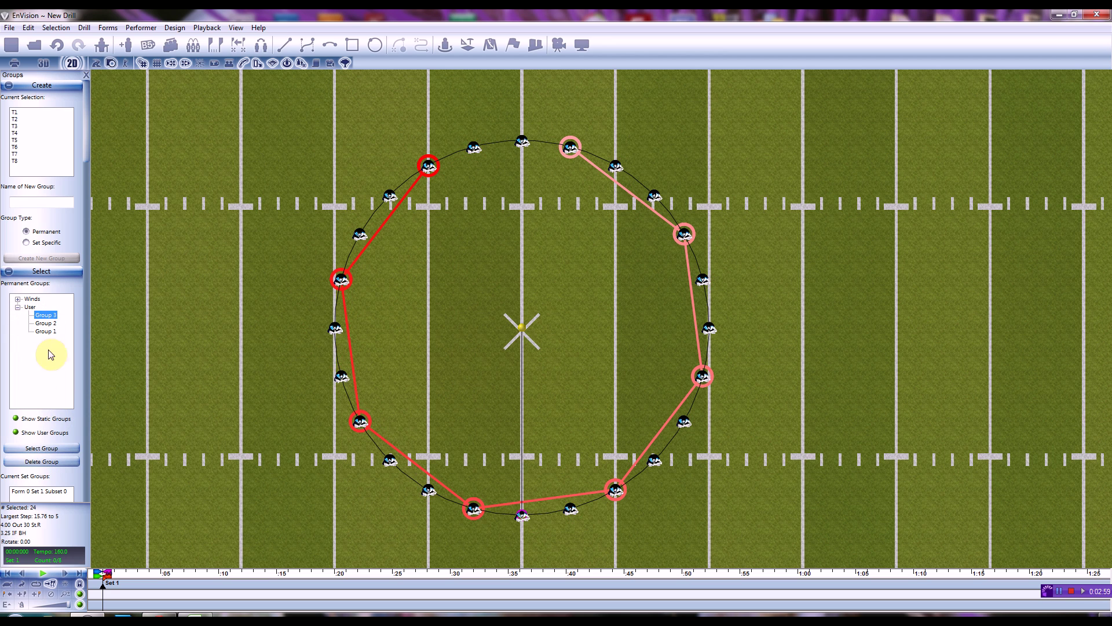
left_click(44, 449)
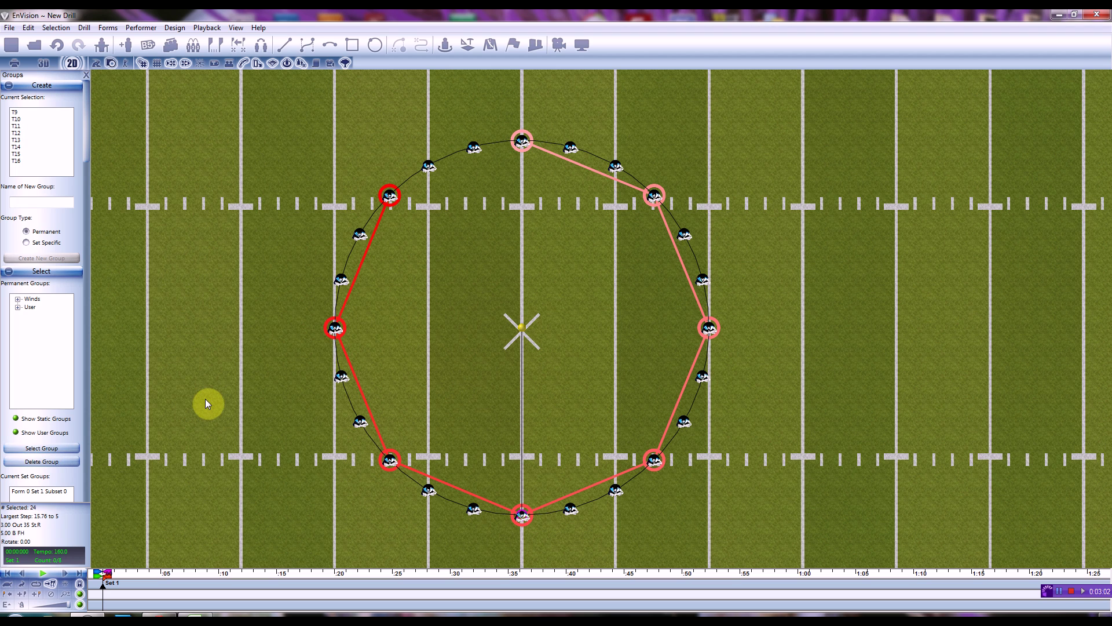
- Select performers T17 to T24 and add a new Set 2 after Set 1
left_click(520, 357)
left_click_drag(521, 349, 516, 341)
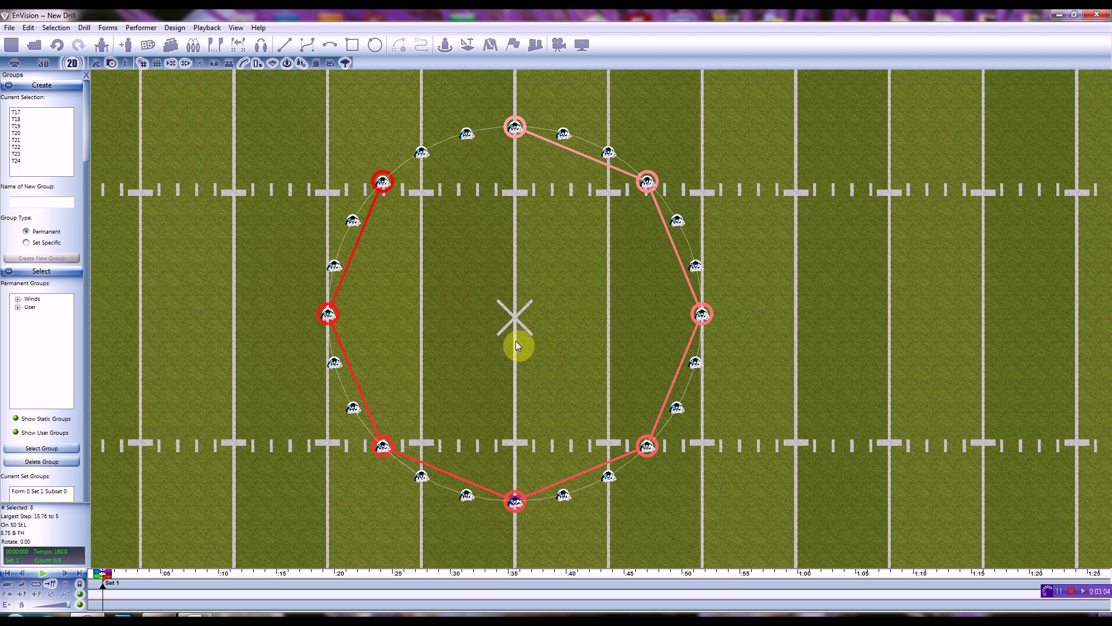
left_click(37, 596)
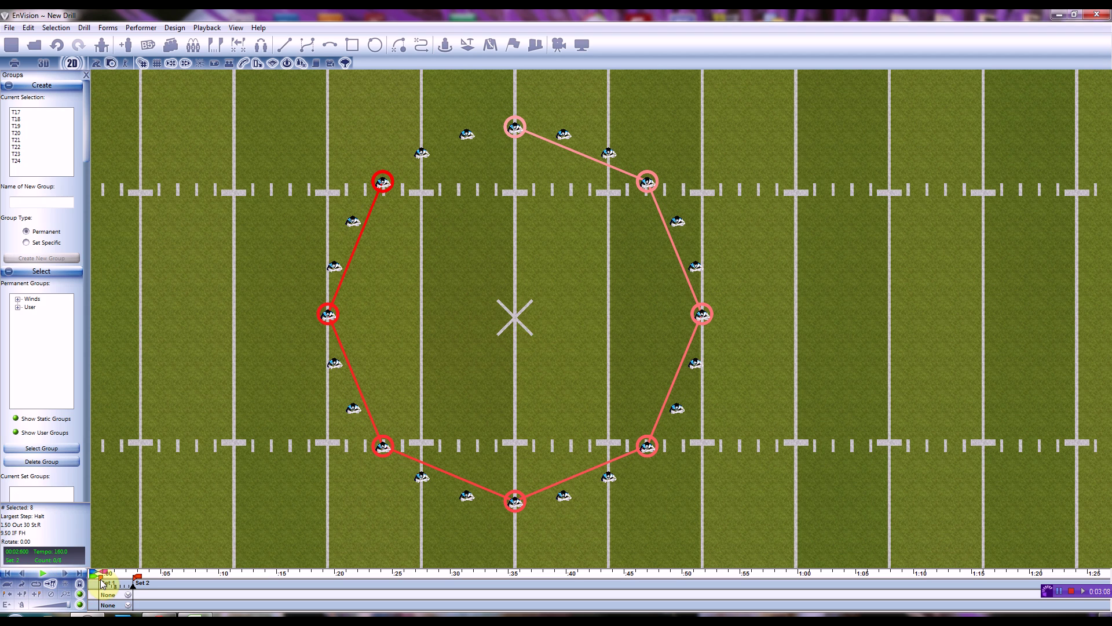
- Give Set 1 24 counts and a tempo of 180 in Set Properties
double_click(103, 582)
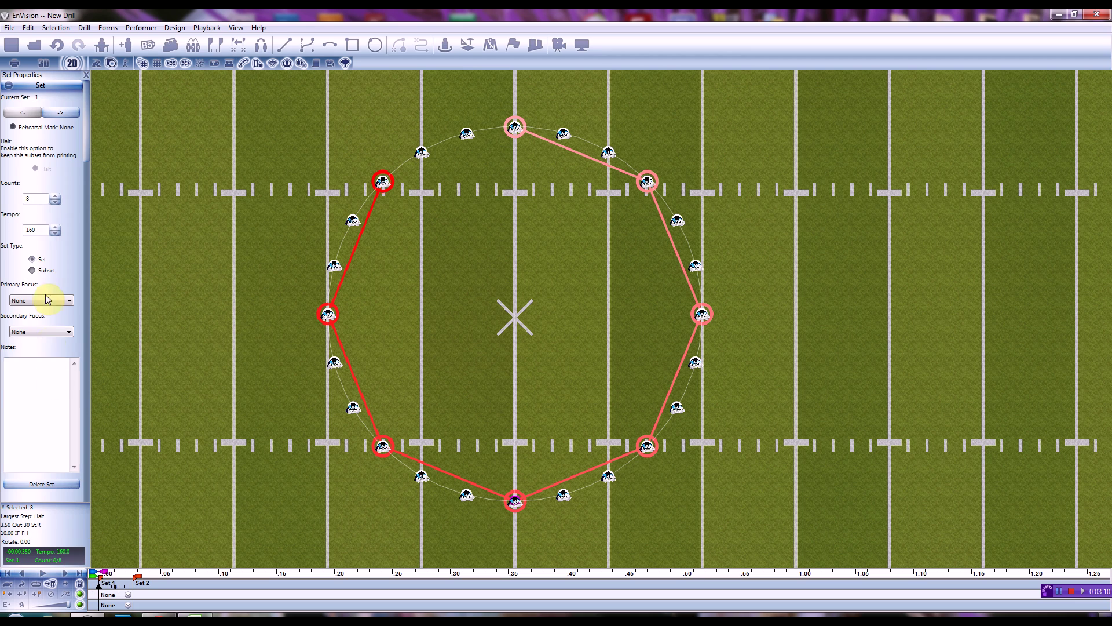
double_click(36, 199)
key("Return")
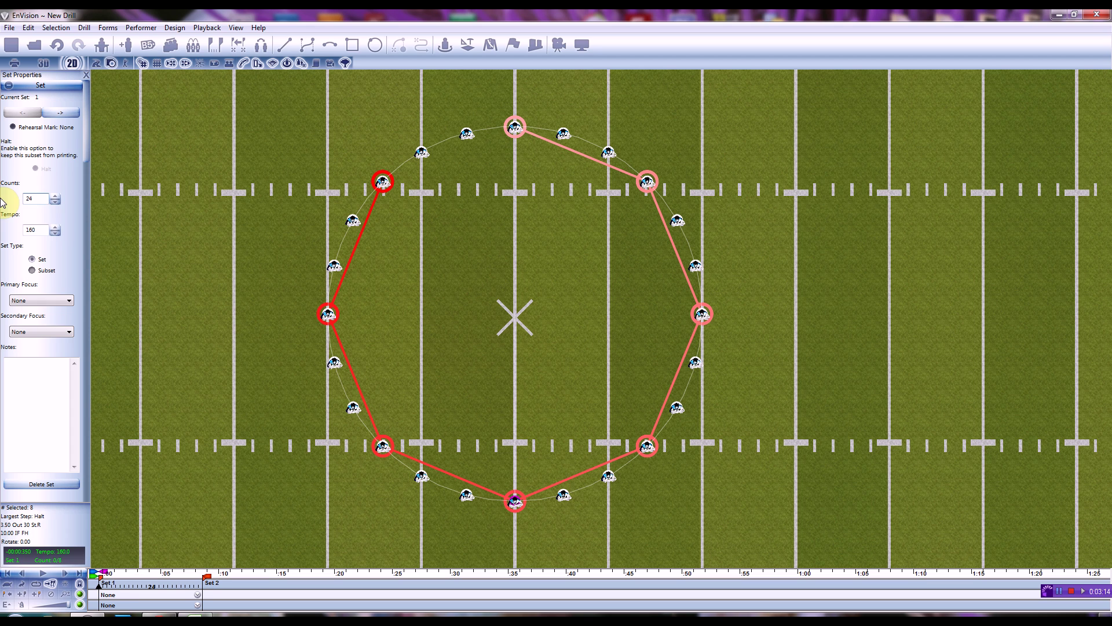
double_click(29, 230)
type("180")
left_click(34, 251)
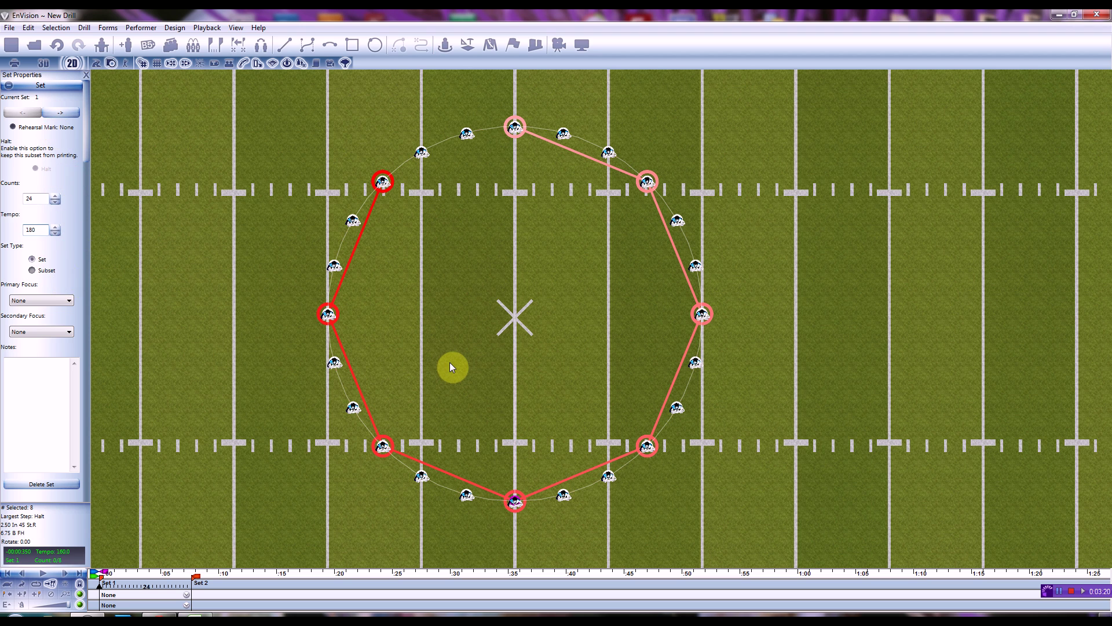
- Jump to Set 2, return to Set 1, and scrub the playhead forward to Set 2
left_click(194, 581)
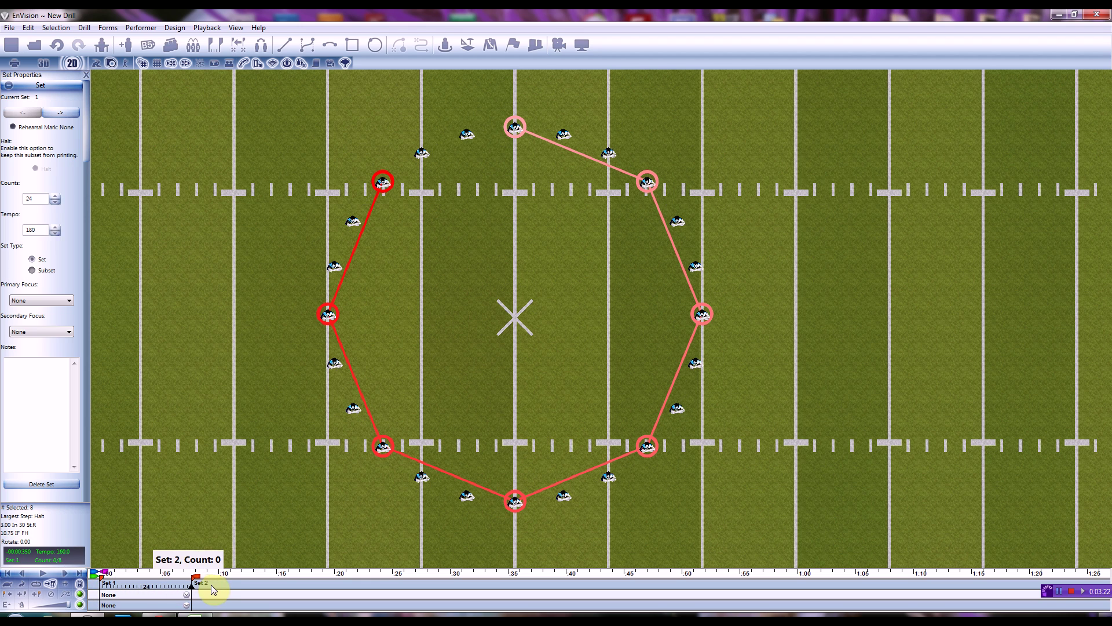
left_click(21, 575)
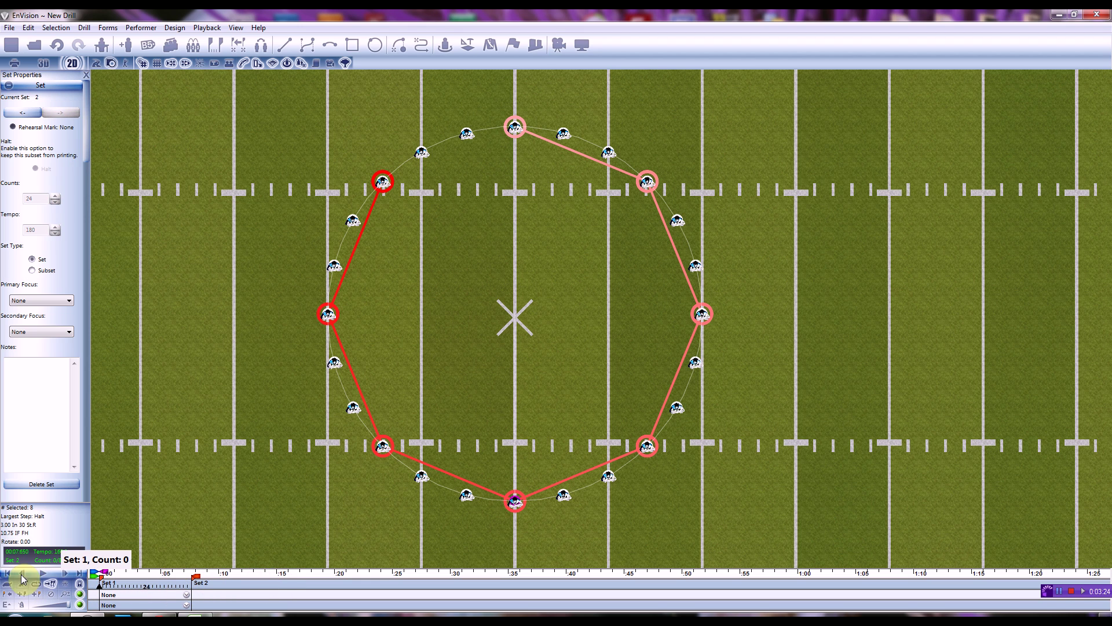
left_click_drag(98, 590, 203, 586)
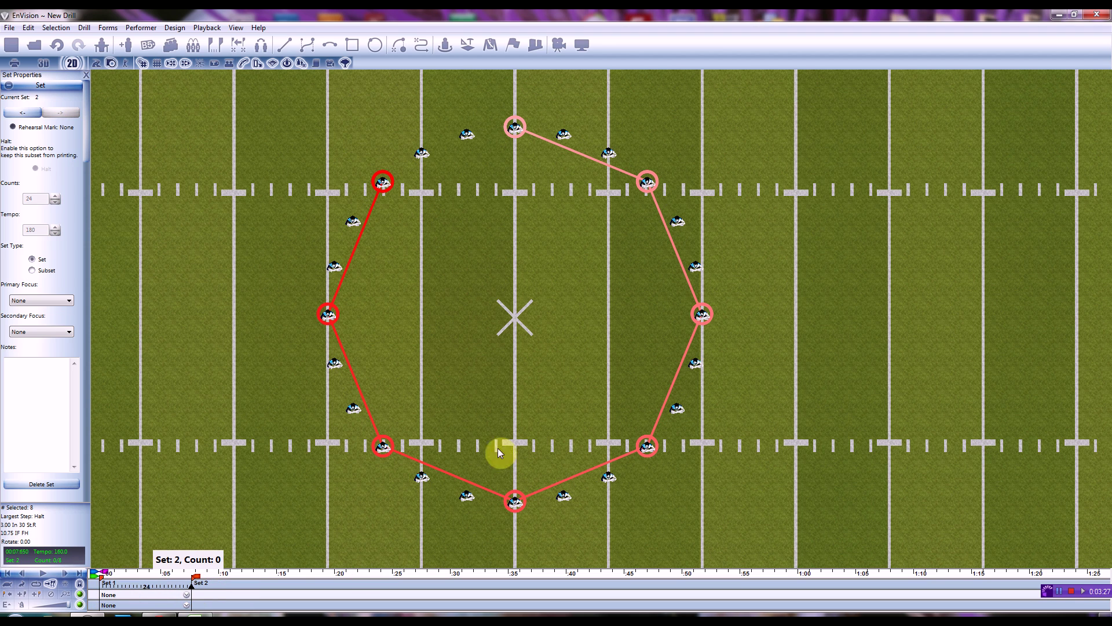
left_click(125, 65)
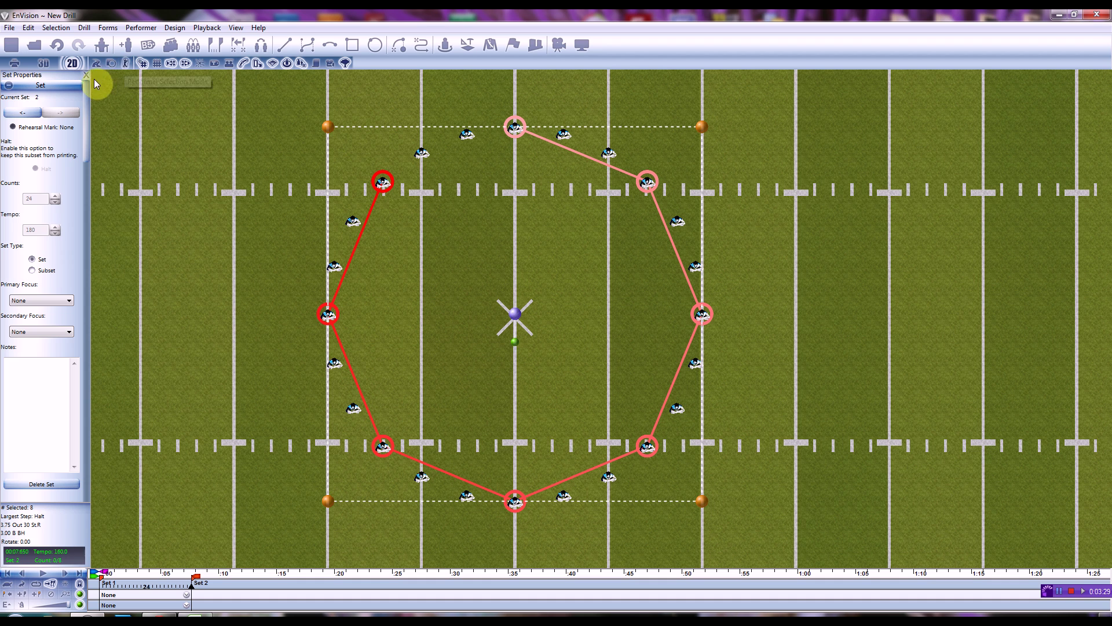
- Rotate the eight selected trumpets about 45 degrees around midfield, deselect them, and preview the transition
left_click(86, 75)
left_click_drag(513, 341, 538, 338)
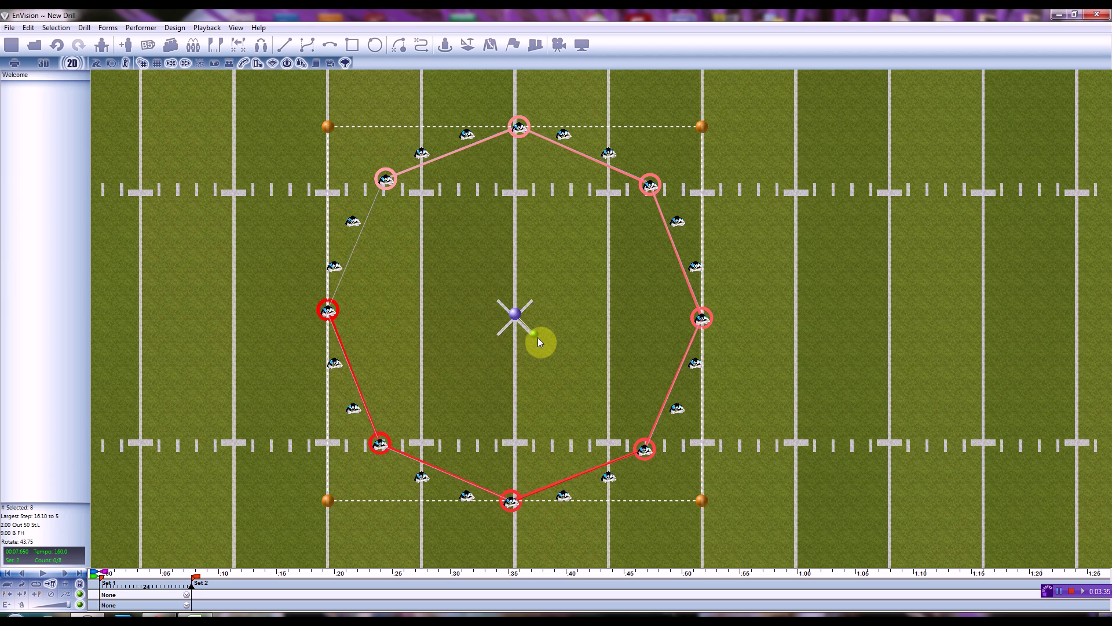
left_click_drag(538, 337, 539, 337)
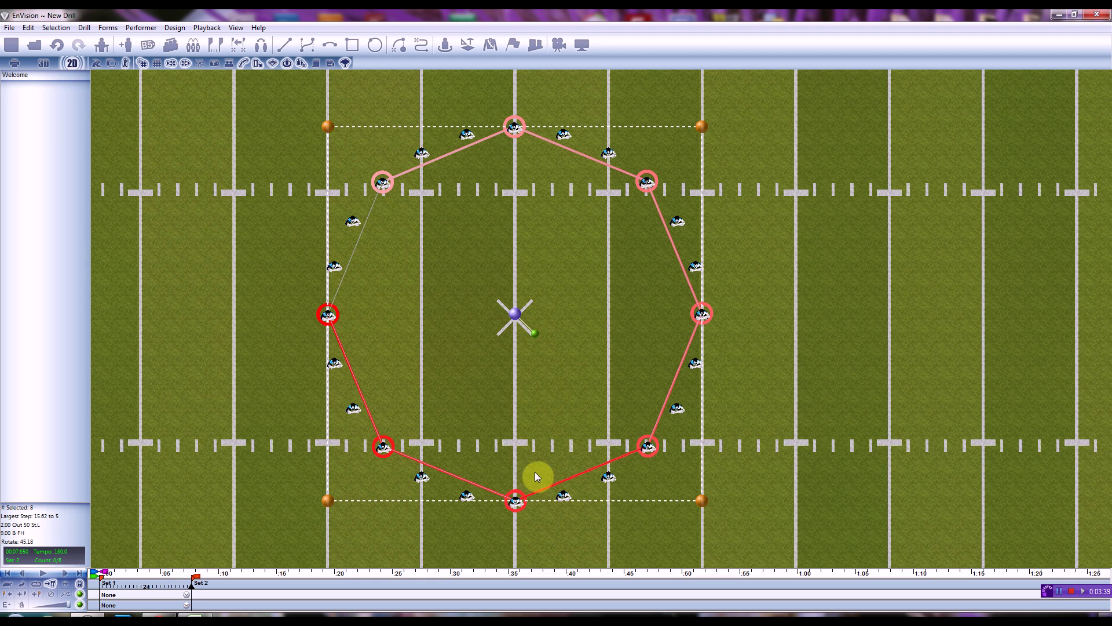
left_click(339, 442)
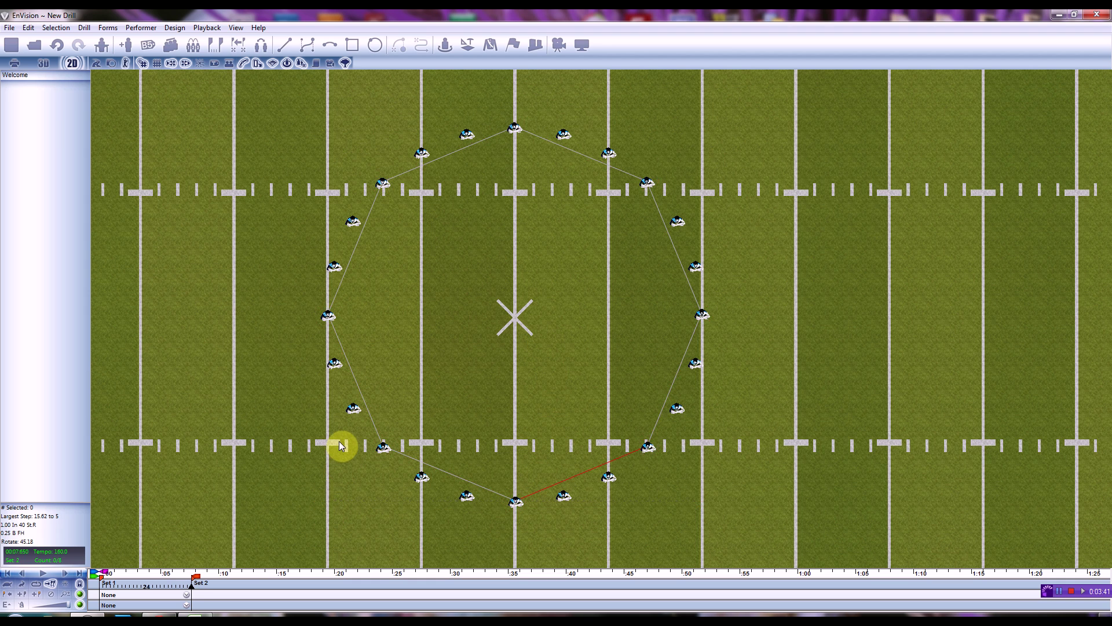
mouse_move(194, 582)
left_mouse_down()
mouse_move(132, 584)
mouse_move(216, 577)
left_mouse_up()
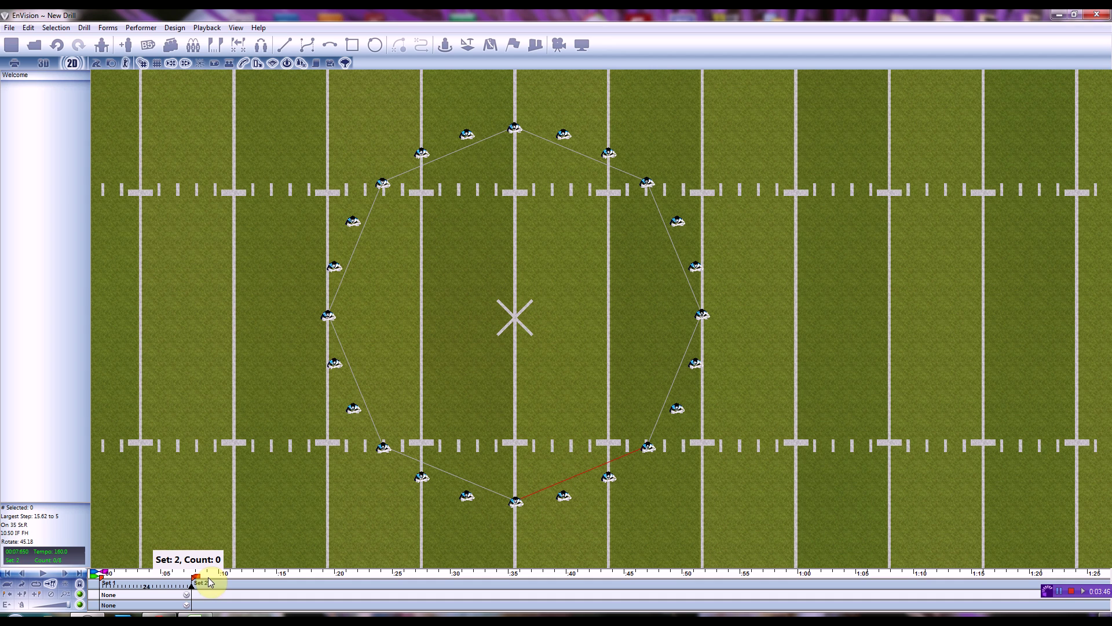
- Select Group 2 from Permanent Groups and rotate it around the circle's centre
left_click(177, 47)
left_click(10, 272)
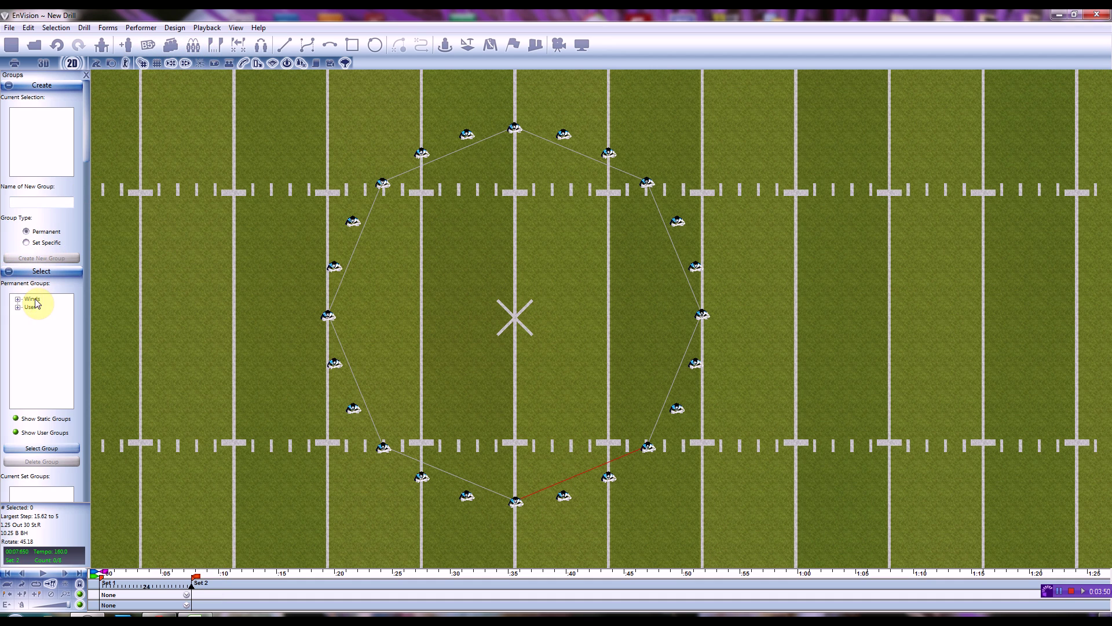
left_click(42, 324)
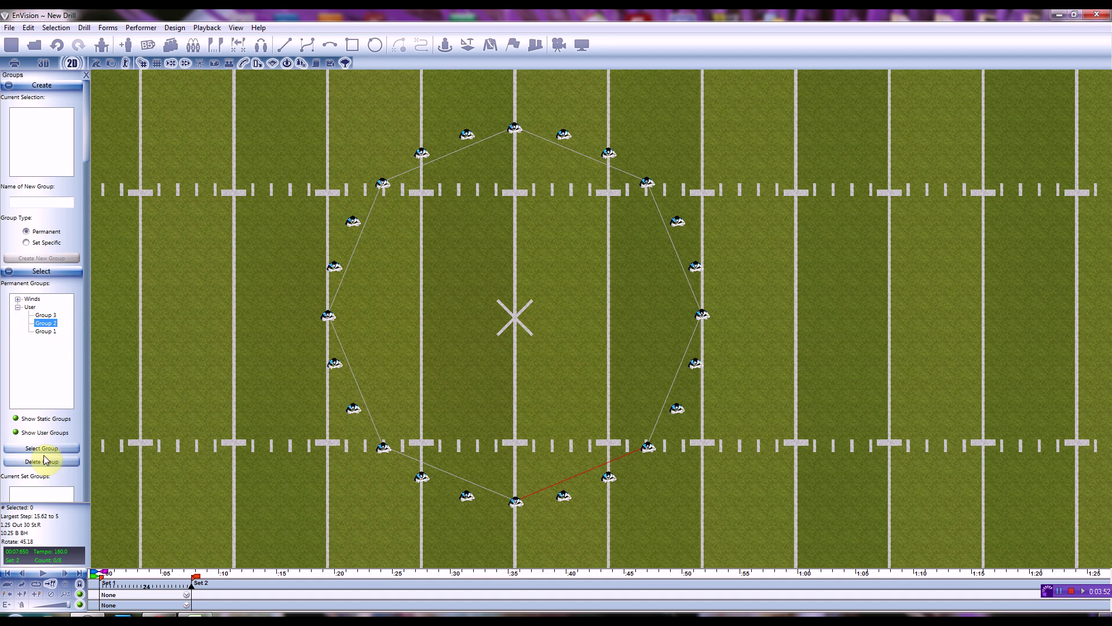
left_click(43, 455)
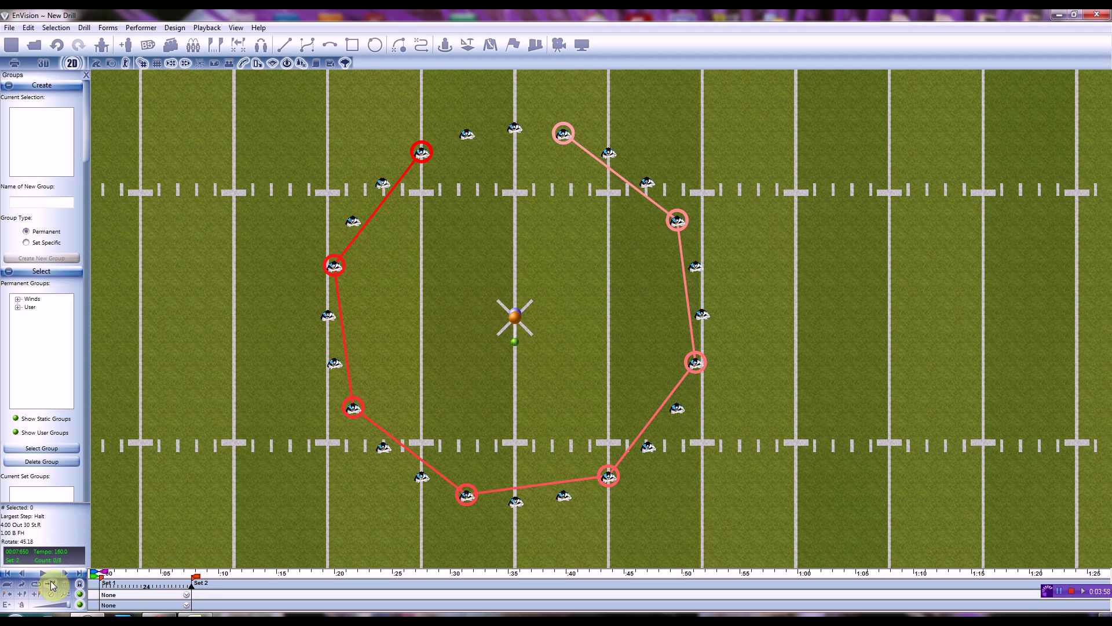
left_click_drag(515, 342, 648, 242)
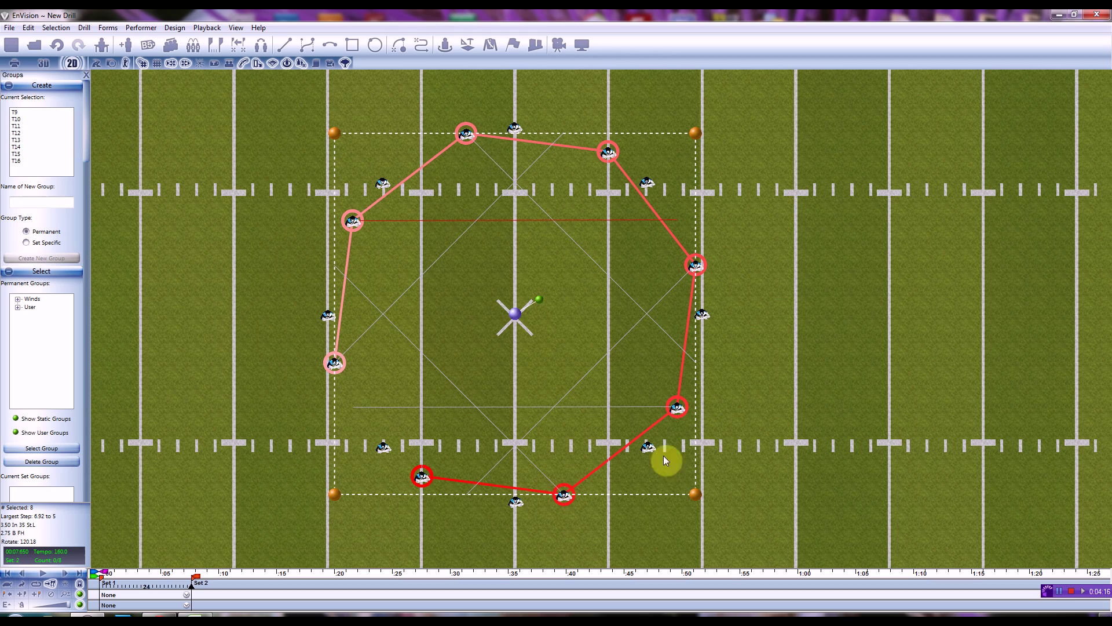
- Replay the transition, then re-rotate Group 2 to about −31 degrees and deselect it
left_click_drag(178, 591, 214, 579)
left_click_drag(517, 348, 503, 341)
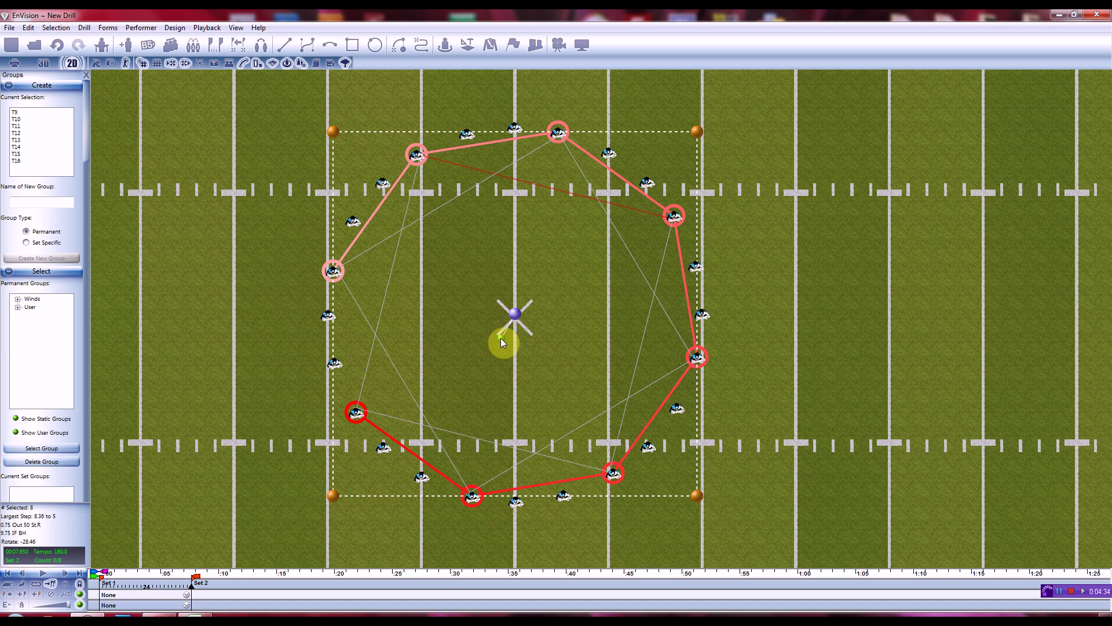
left_click_drag(501, 338, 502, 336)
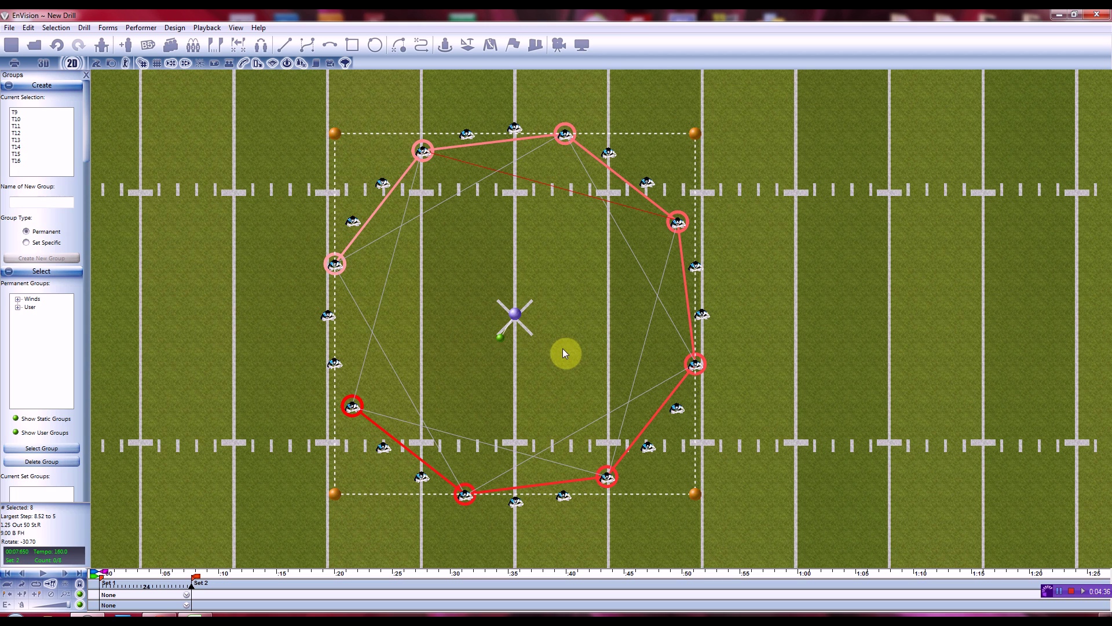
left_click(595, 397)
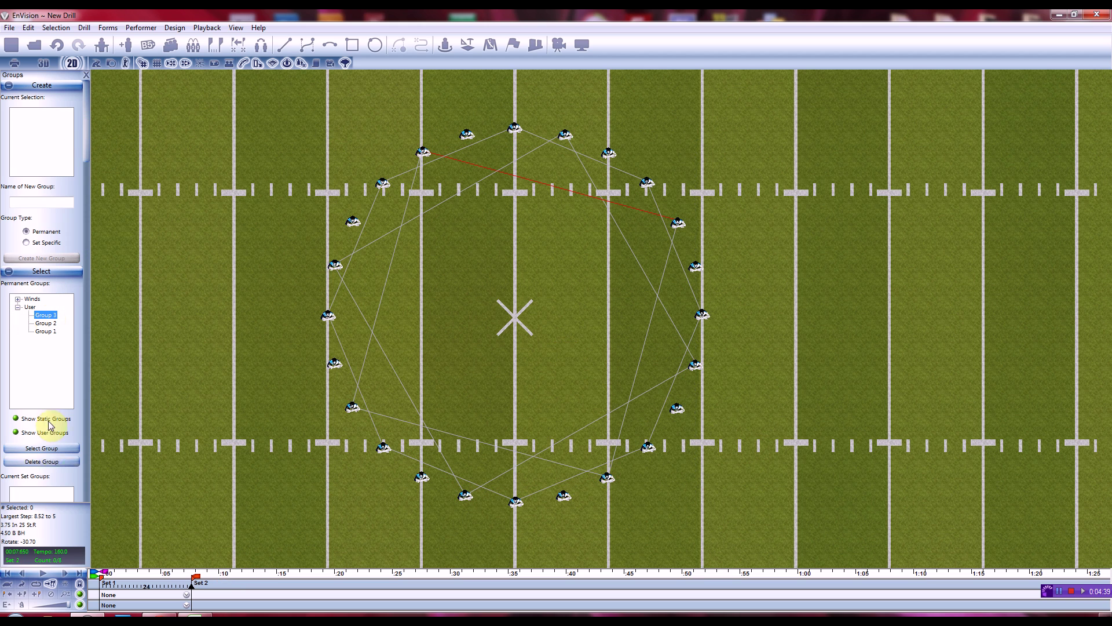
- Select Group 1, rotate it opposite to Group 2 at Set 2 count 0, and preview from Set 1
left_click(42, 449)
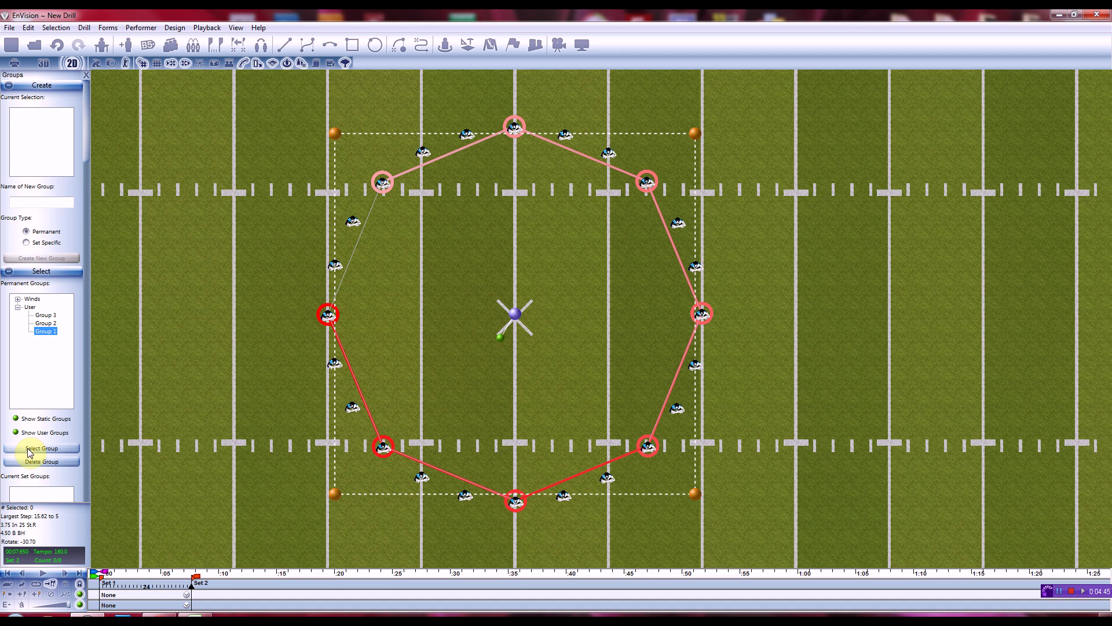
left_click(29, 450)
left_click_drag(186, 589, 207, 580)
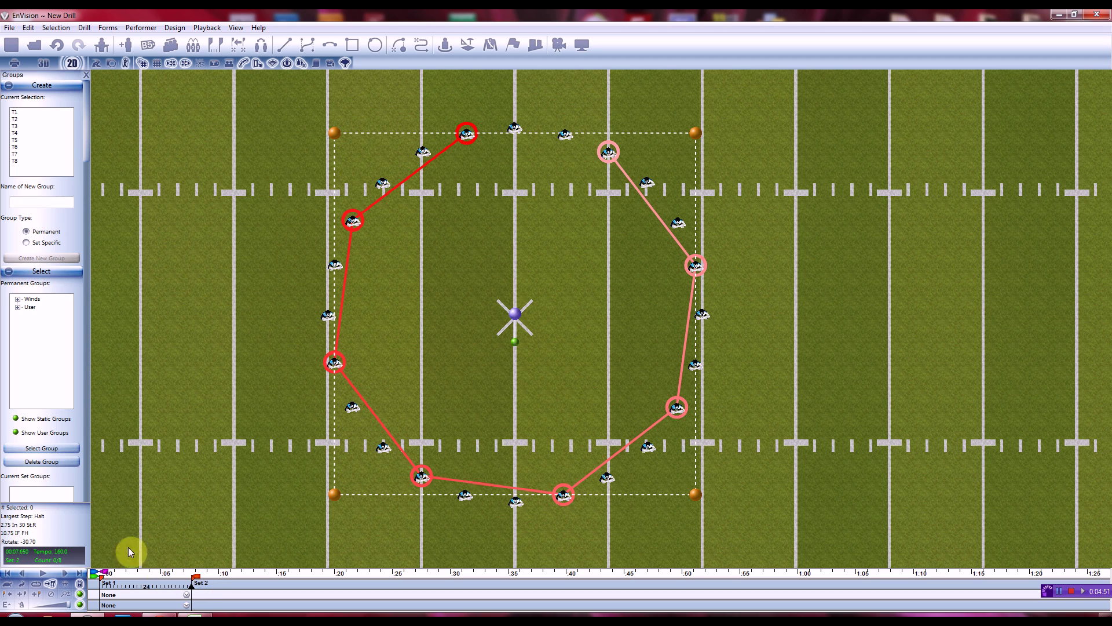
left_click_drag(508, 350, 648, 179)
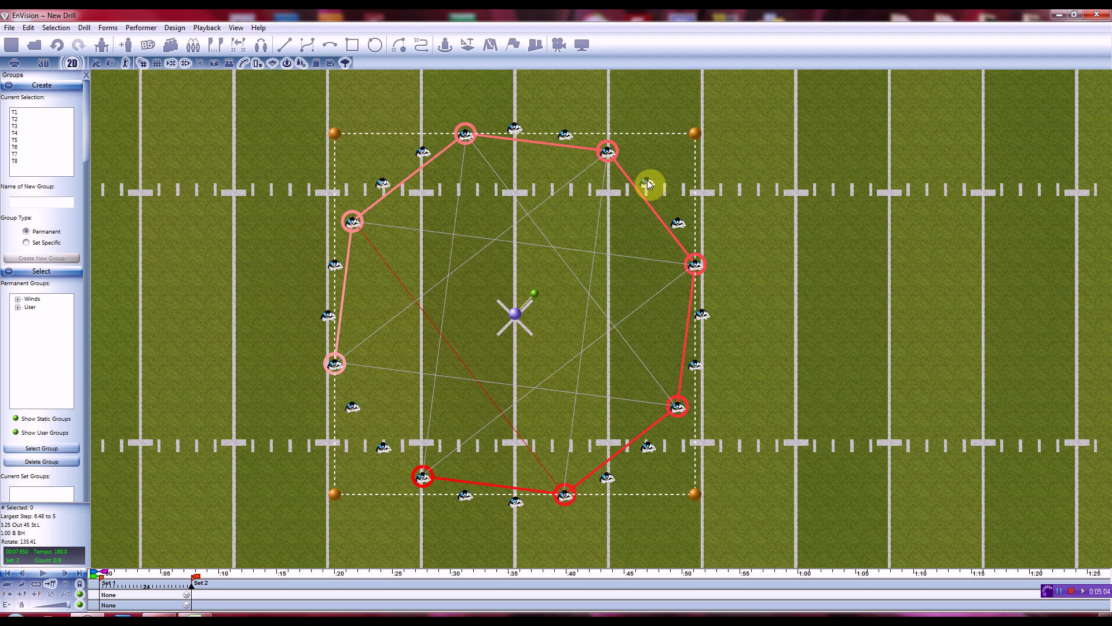
left_click_drag(161, 600, 46, 578)
- Play the rotations in 2D and then in the 3D stadium view, then return to 2D with Group 2 chosen
left_click(44, 576)
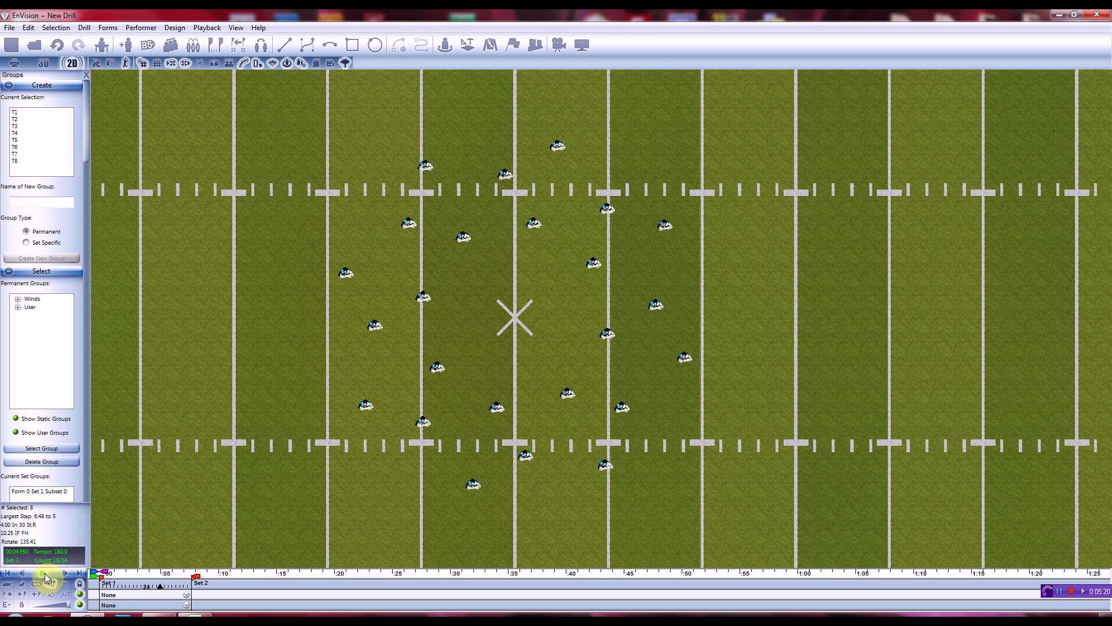
left_click(191, 583)
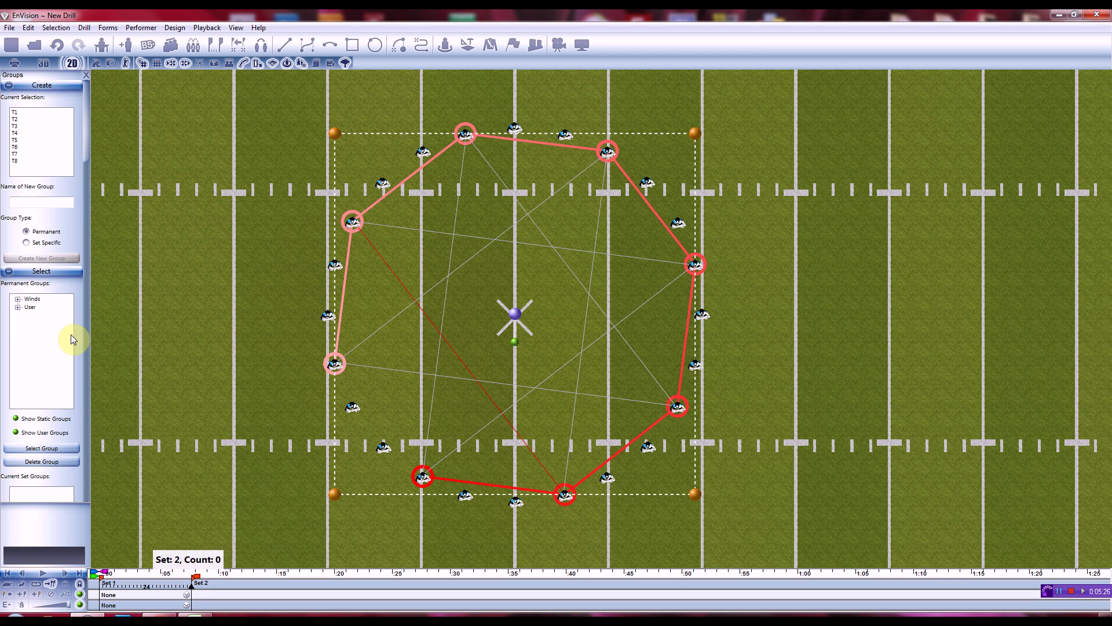
left_click(44, 63)
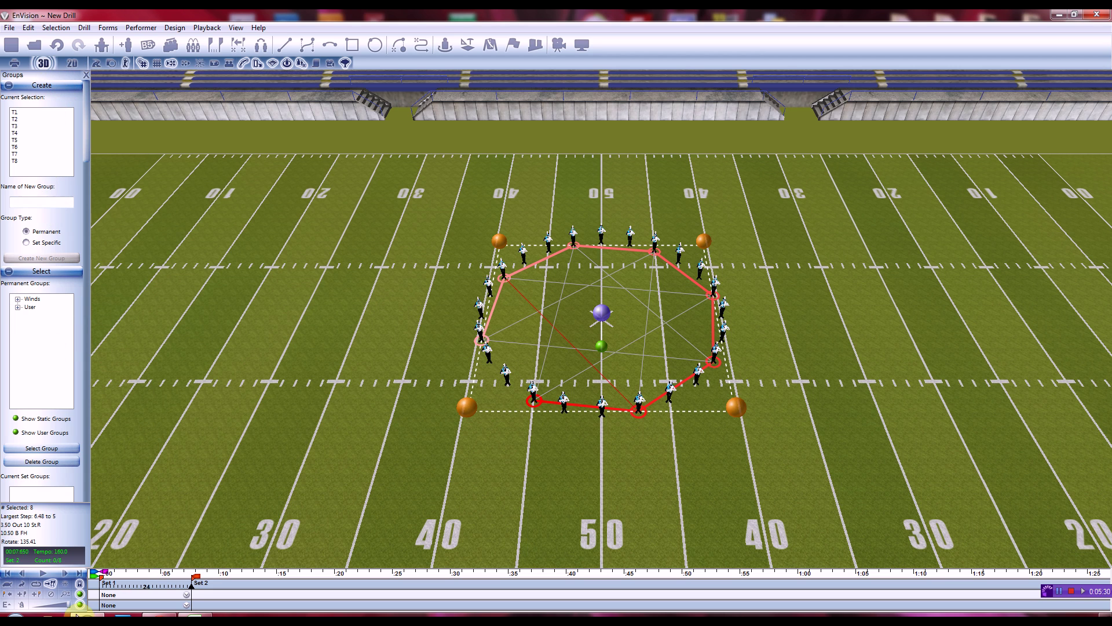
left_click(41, 575)
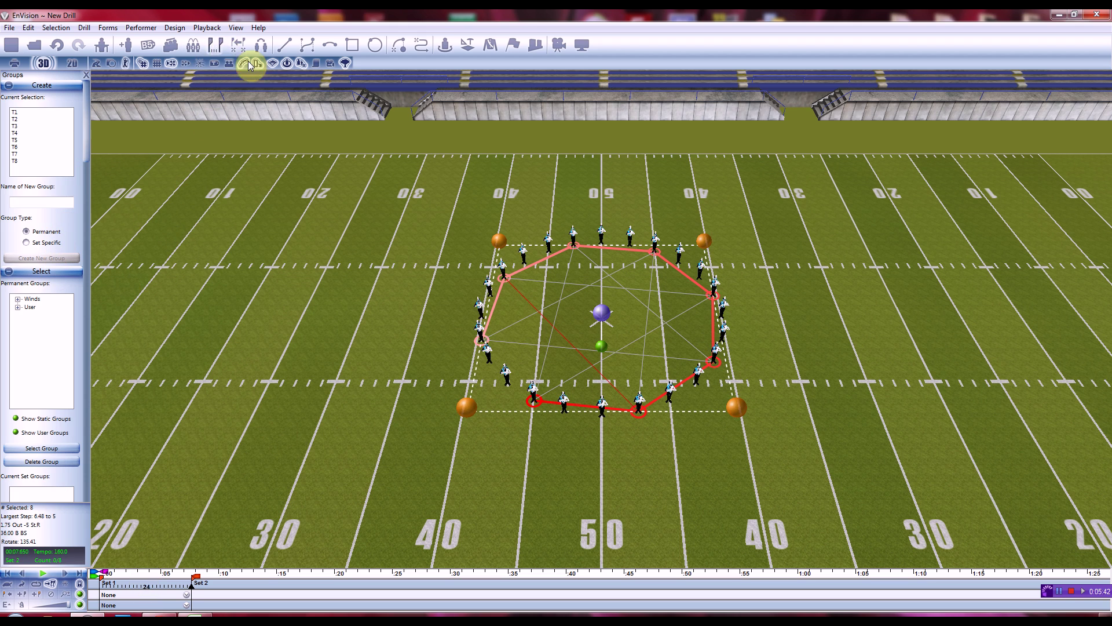
left_click(72, 63)
left_click(40, 324)
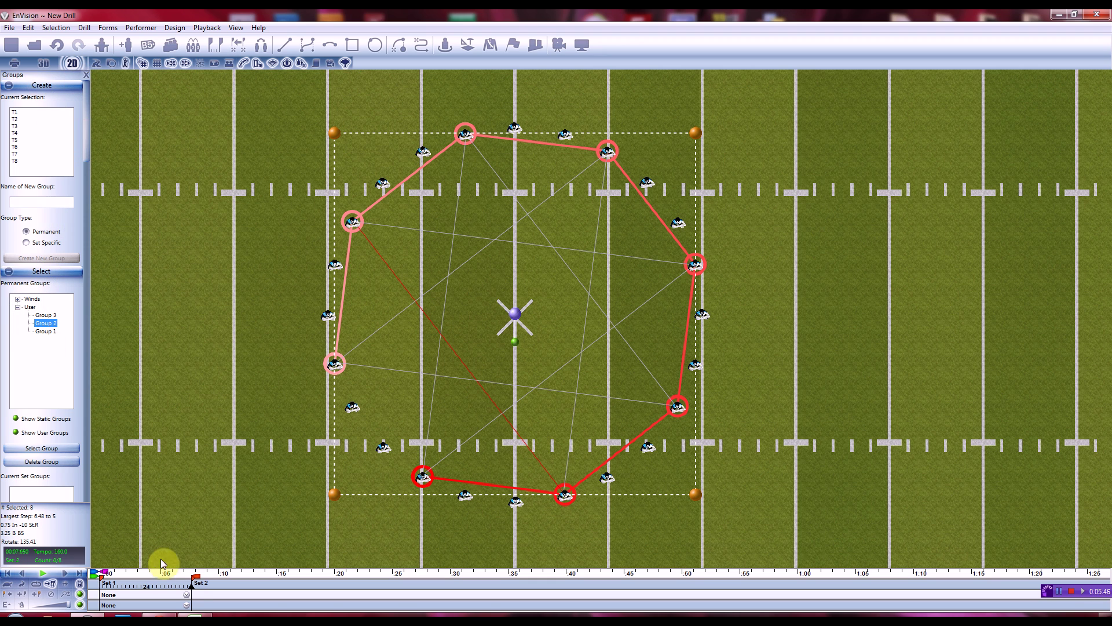
- Rotate Group 2 to about 180 degrees at Set 2, then replay the drill from Set 1
left_click(36, 450)
left_click_drag(190, 588, 80, 573)
key("Page_Down")
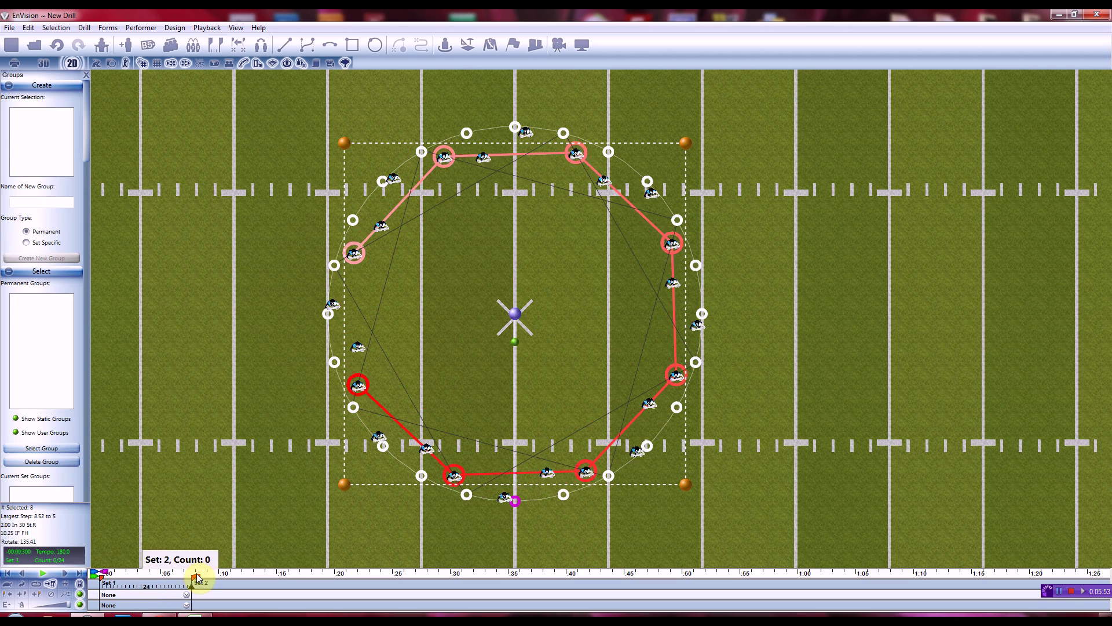
left_click_drag(498, 343, 517, 278)
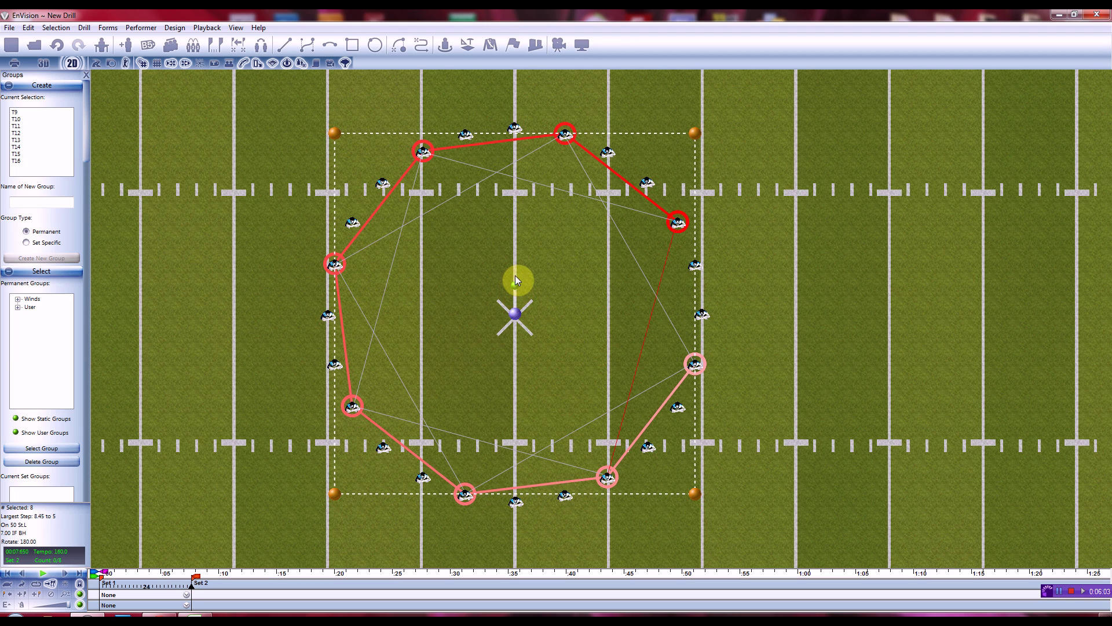
left_click_drag(515, 276, 515, 277)
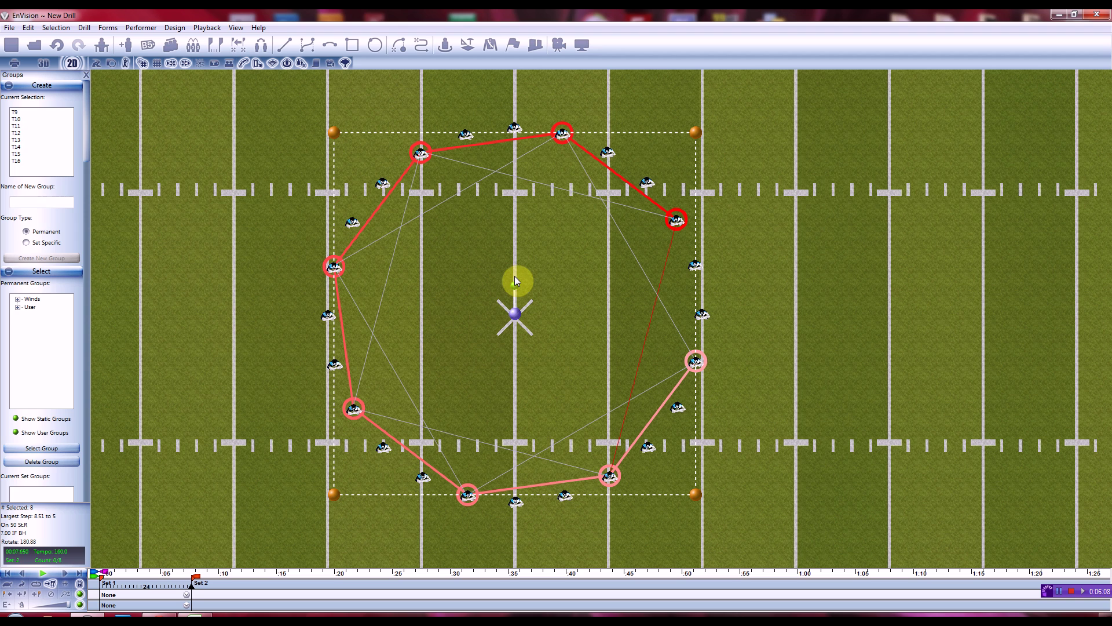
left_click_drag(189, 585, 81, 584)
left_click(44, 573)
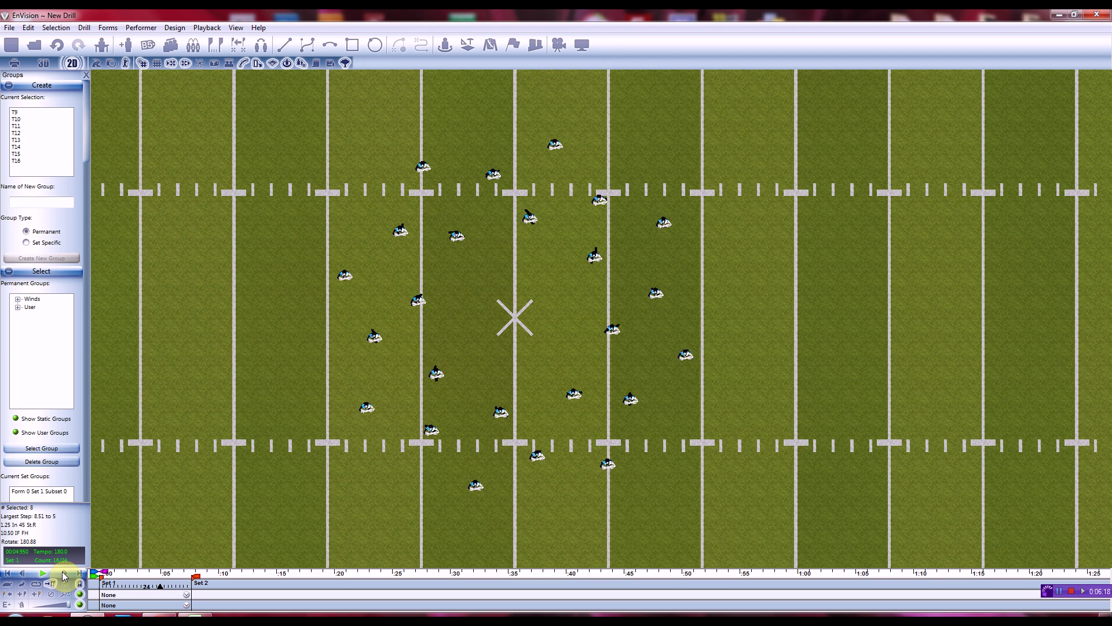
- Stop at the Set 2 rings, replay in a zoomed-in 3D view, and restart from Set 1
left_click(64, 572)
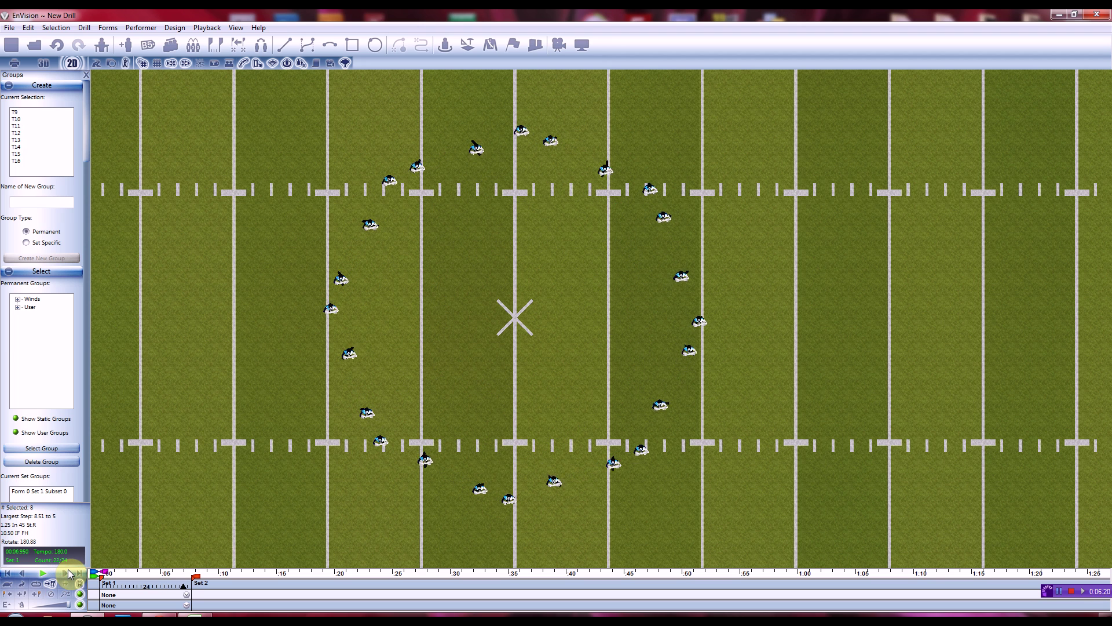
left_click(43, 64)
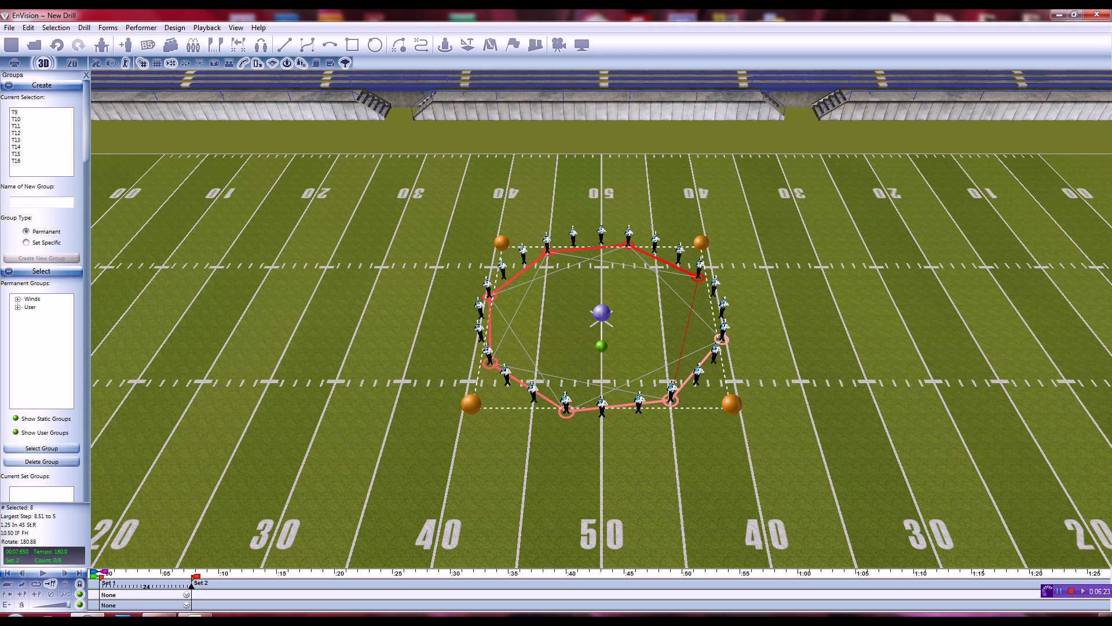
left_click(44, 578)
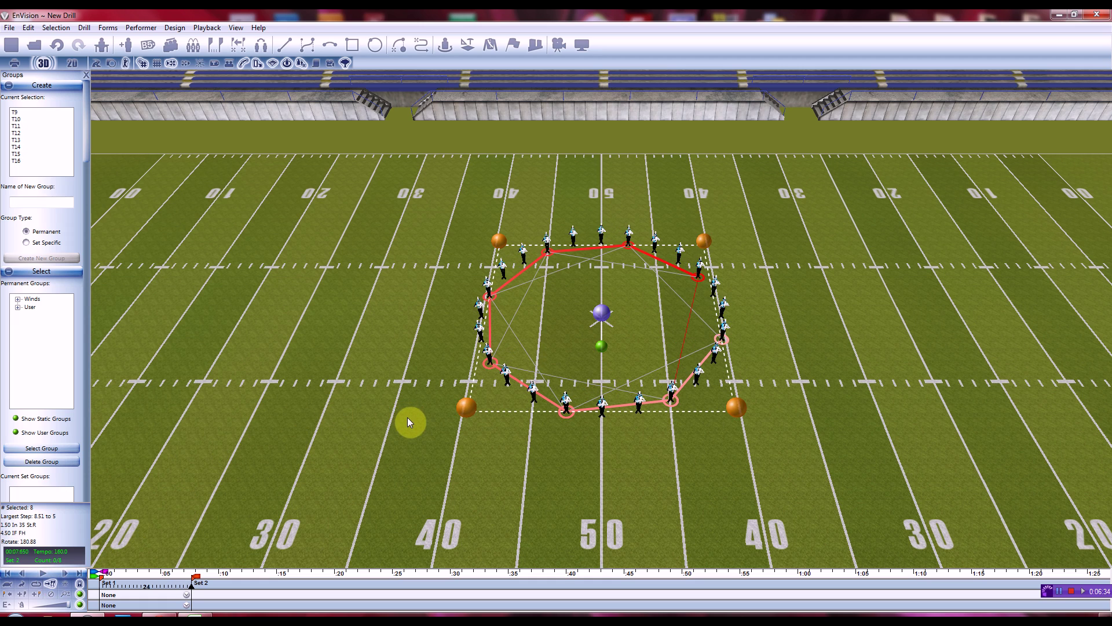
scroll(408, 421, "up", 5)
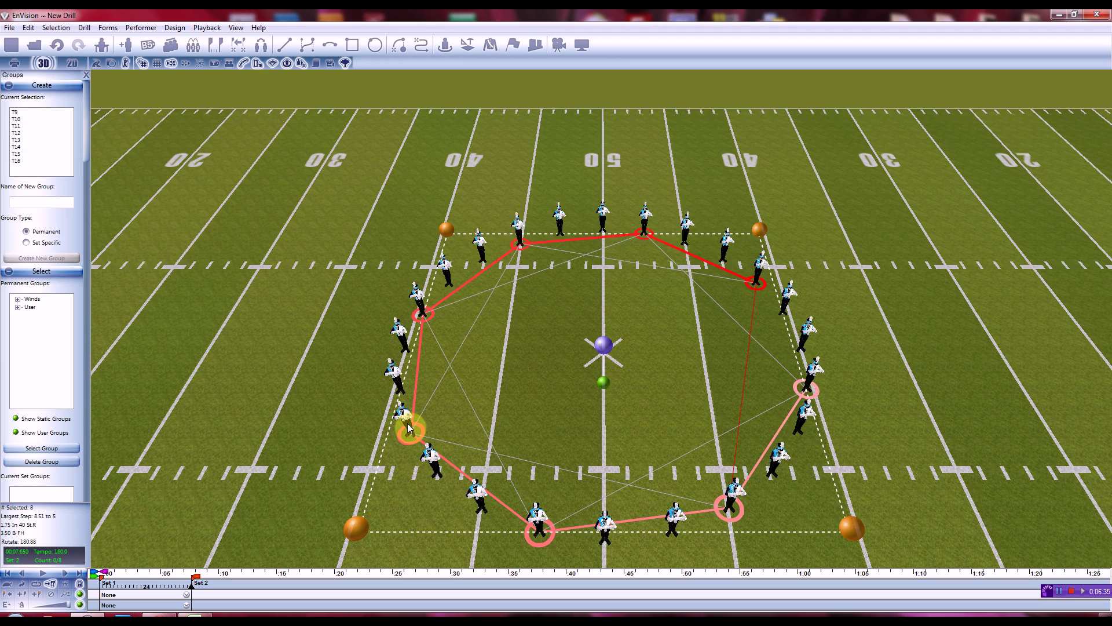
left_click(70, 573)
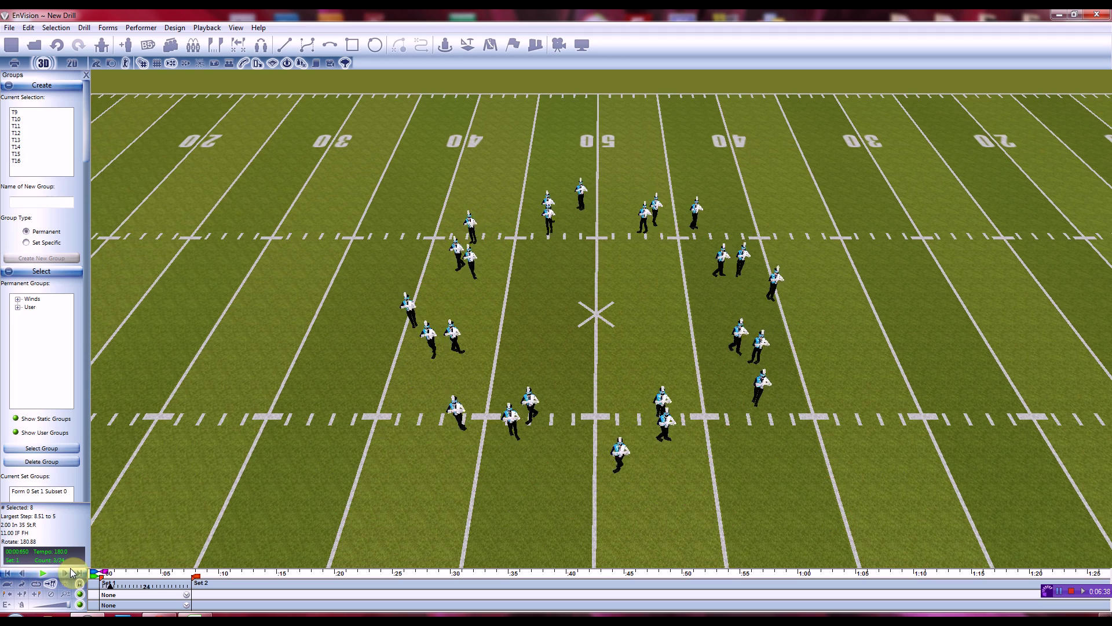